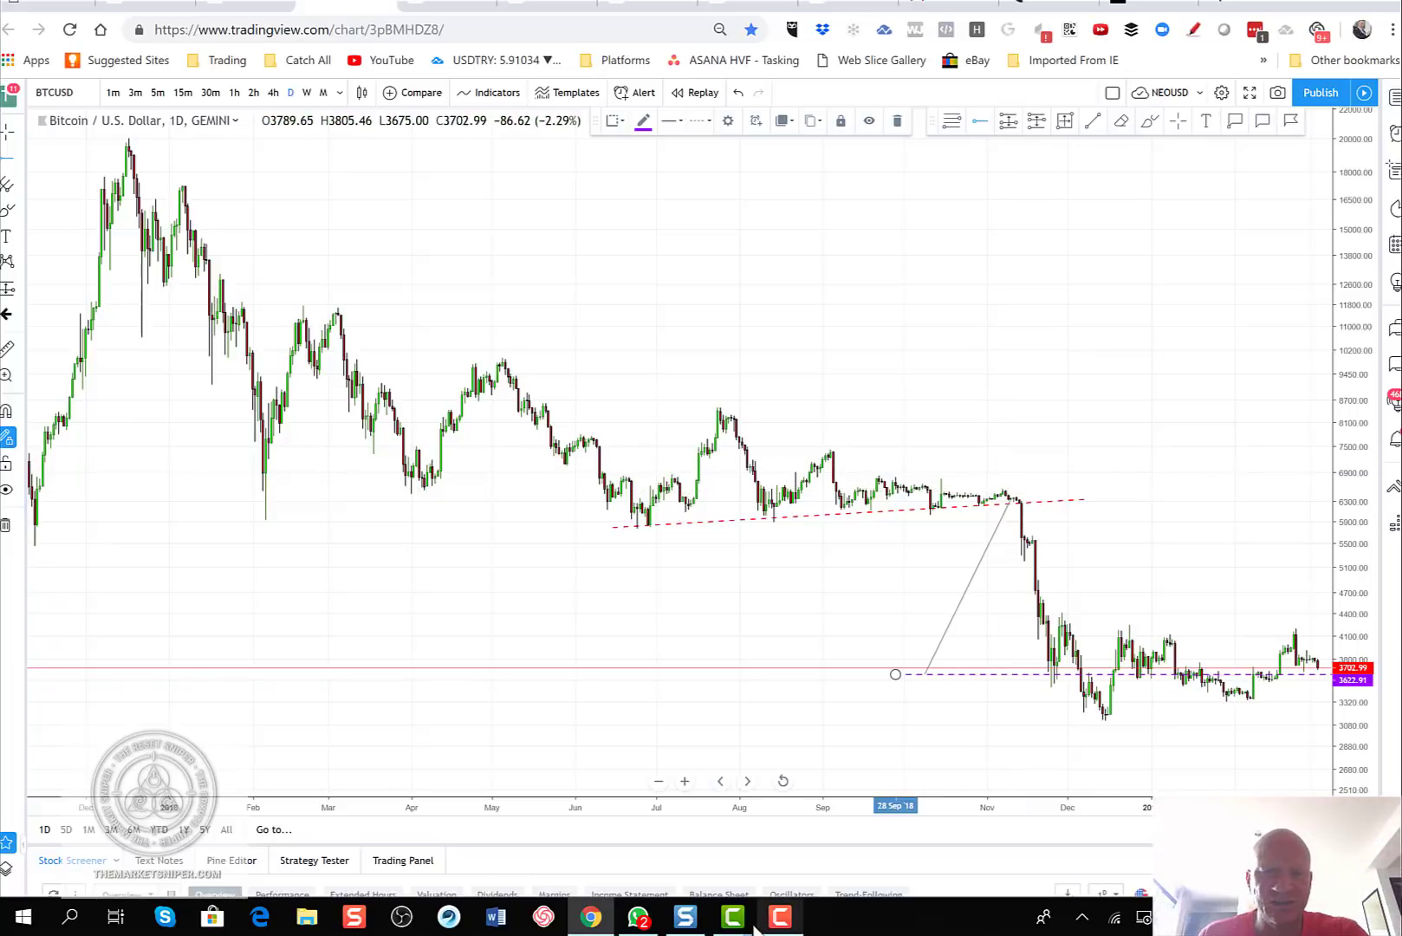
- Bring up Snagit Editor and scroll through the stacked Tilray and Bitcoin charts
click(686, 917)
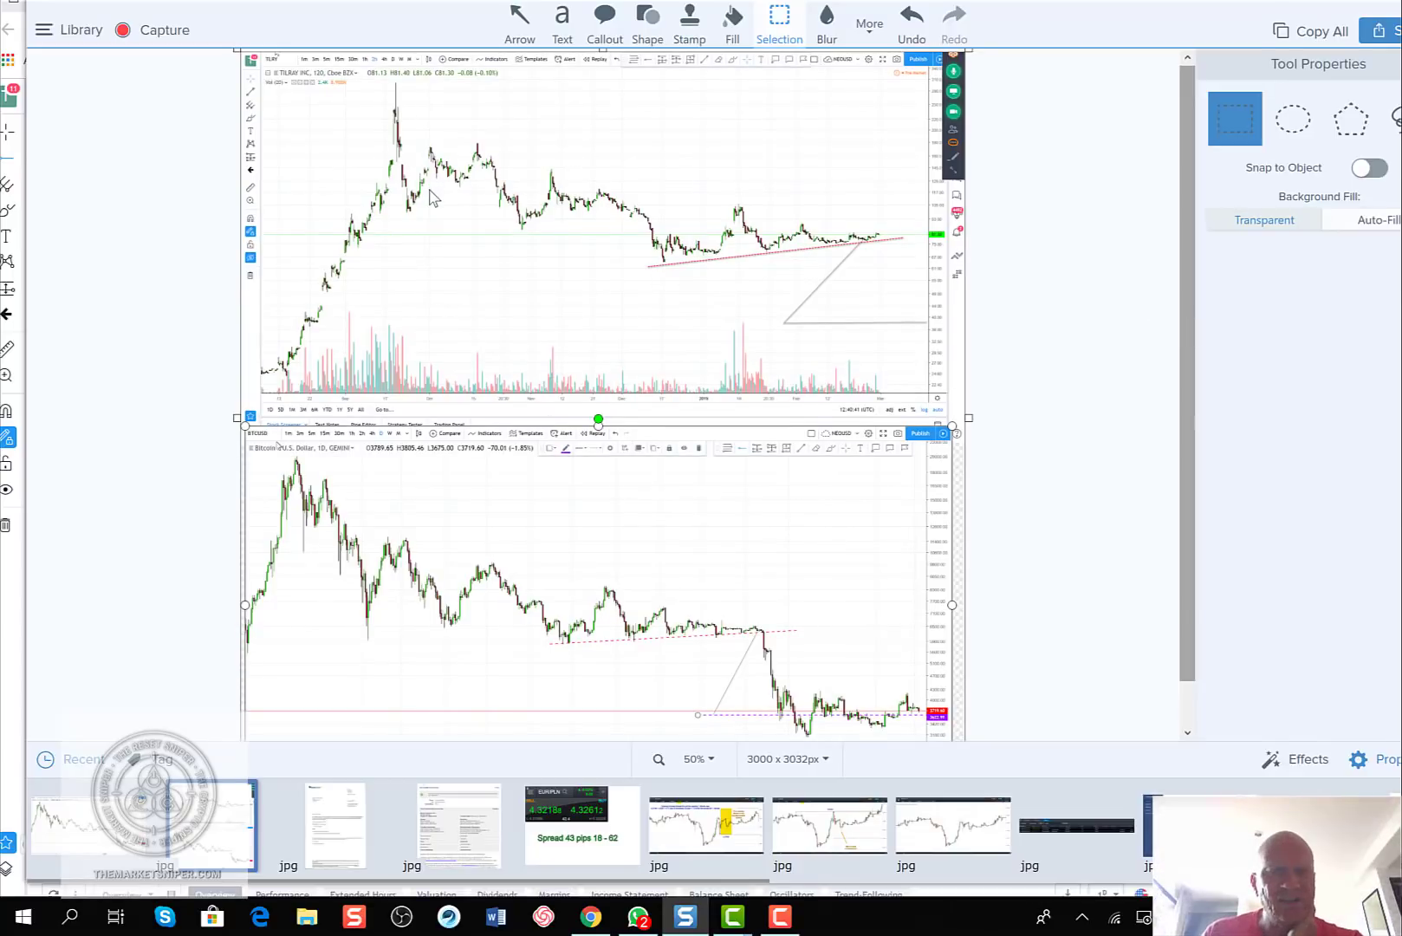
scroll(430, 198, down, 1)
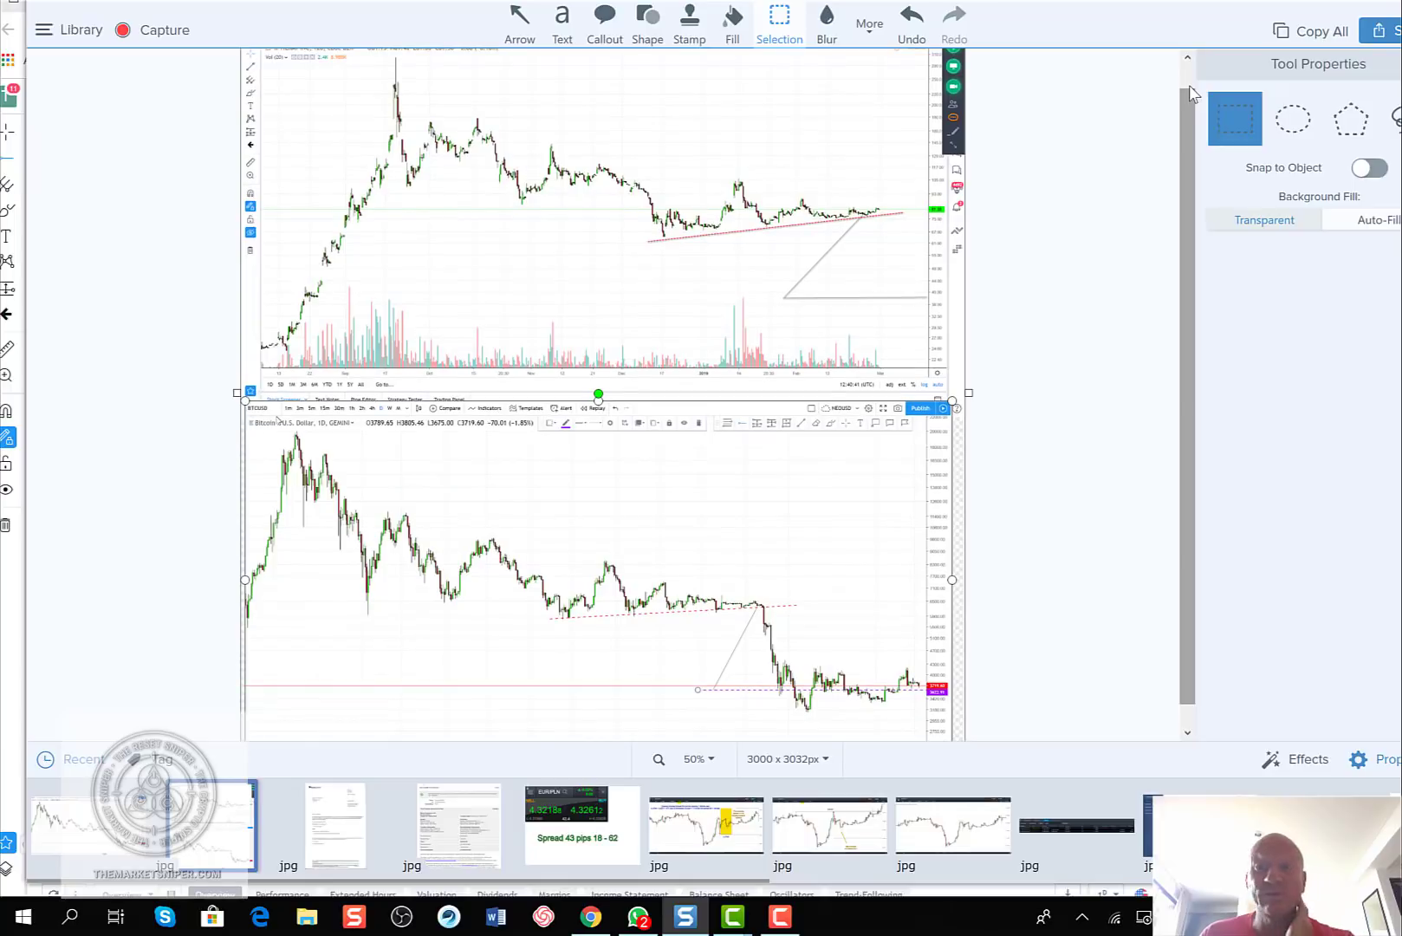
scroll(1192, 94, up, 1)
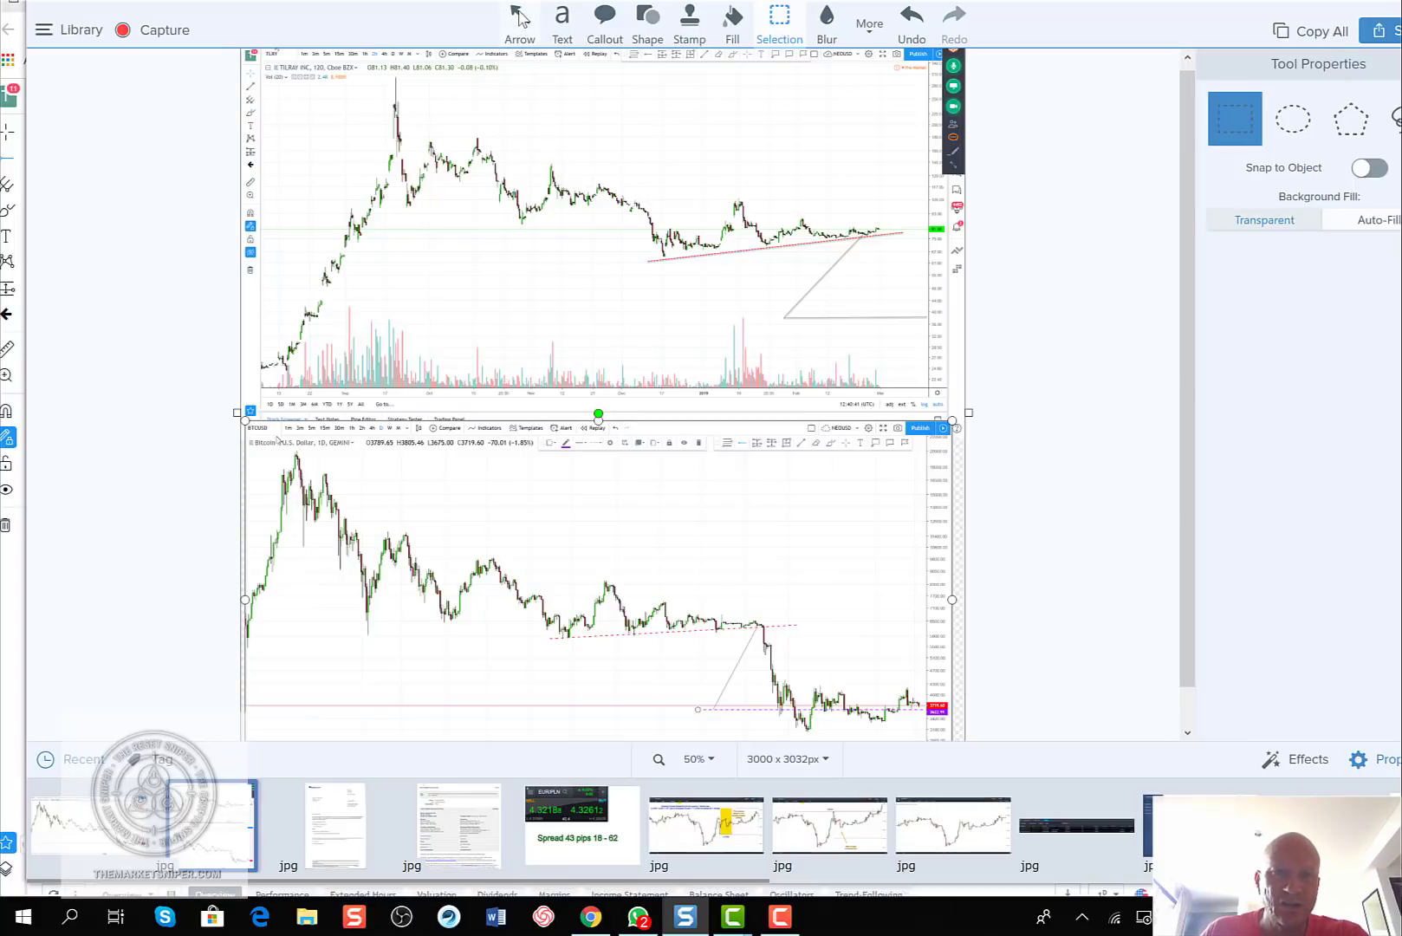
- Draw red dashed arrows pointing down from the Tilray peak and the Bitcoin peak
click(387, 102)
click(517, 19)
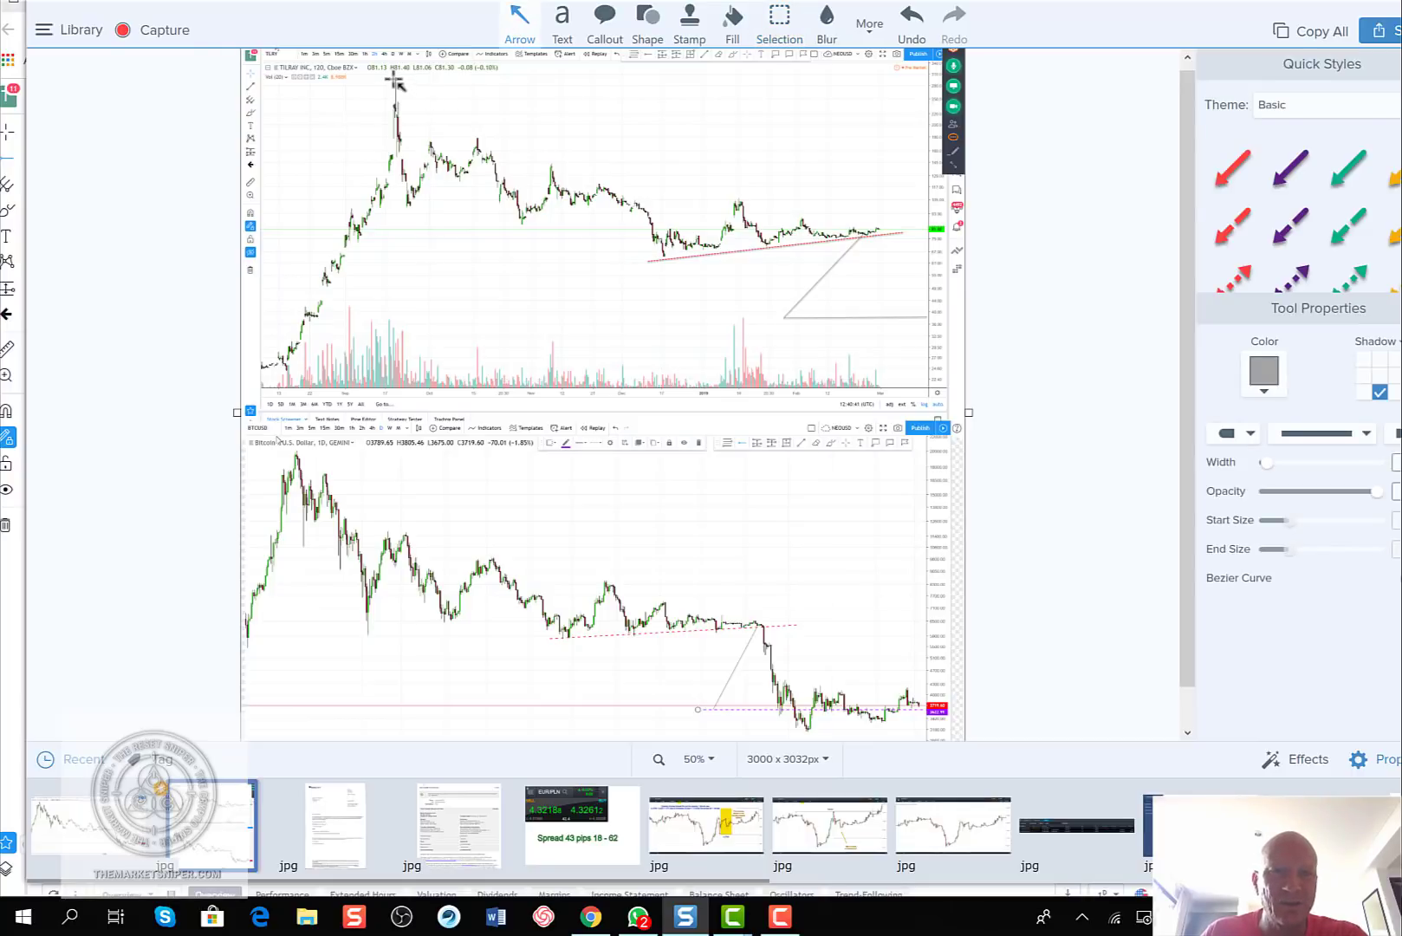
drag(393, 77, 407, 205)
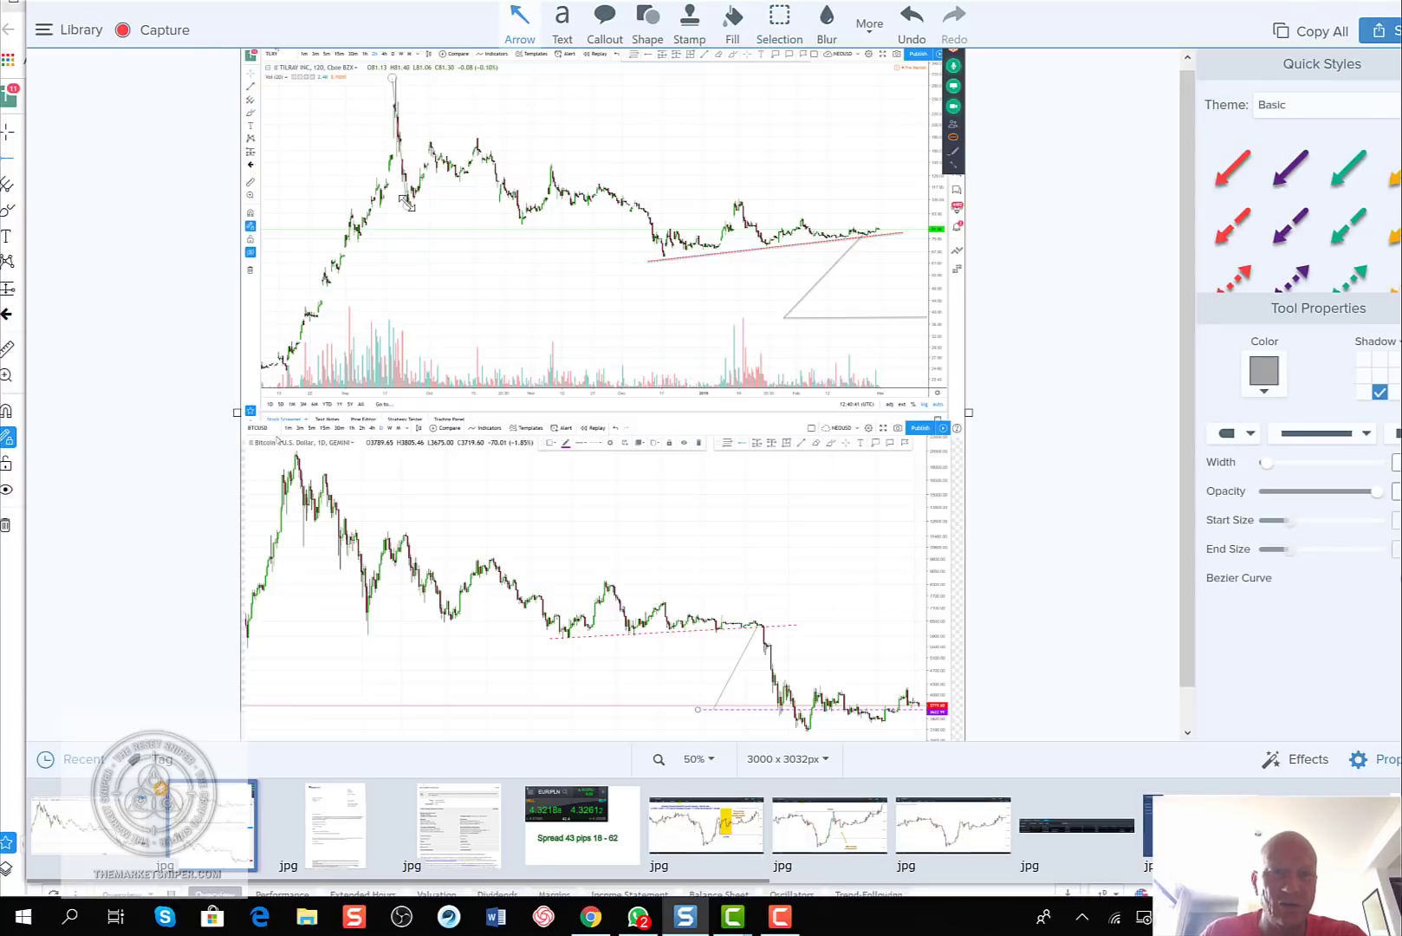
click(1238, 221)
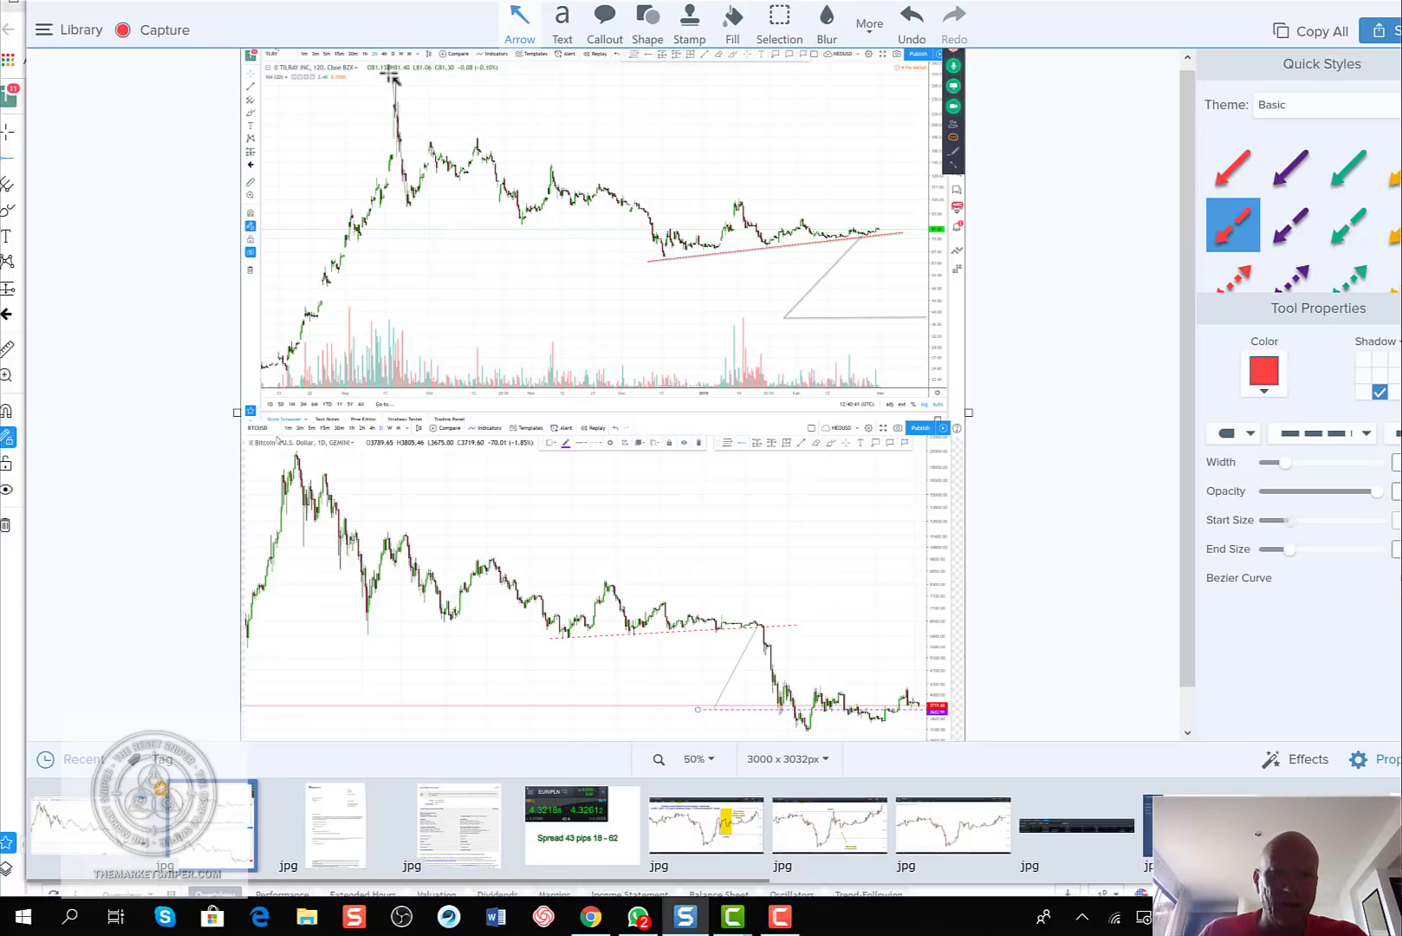
drag(390, 74, 409, 208)
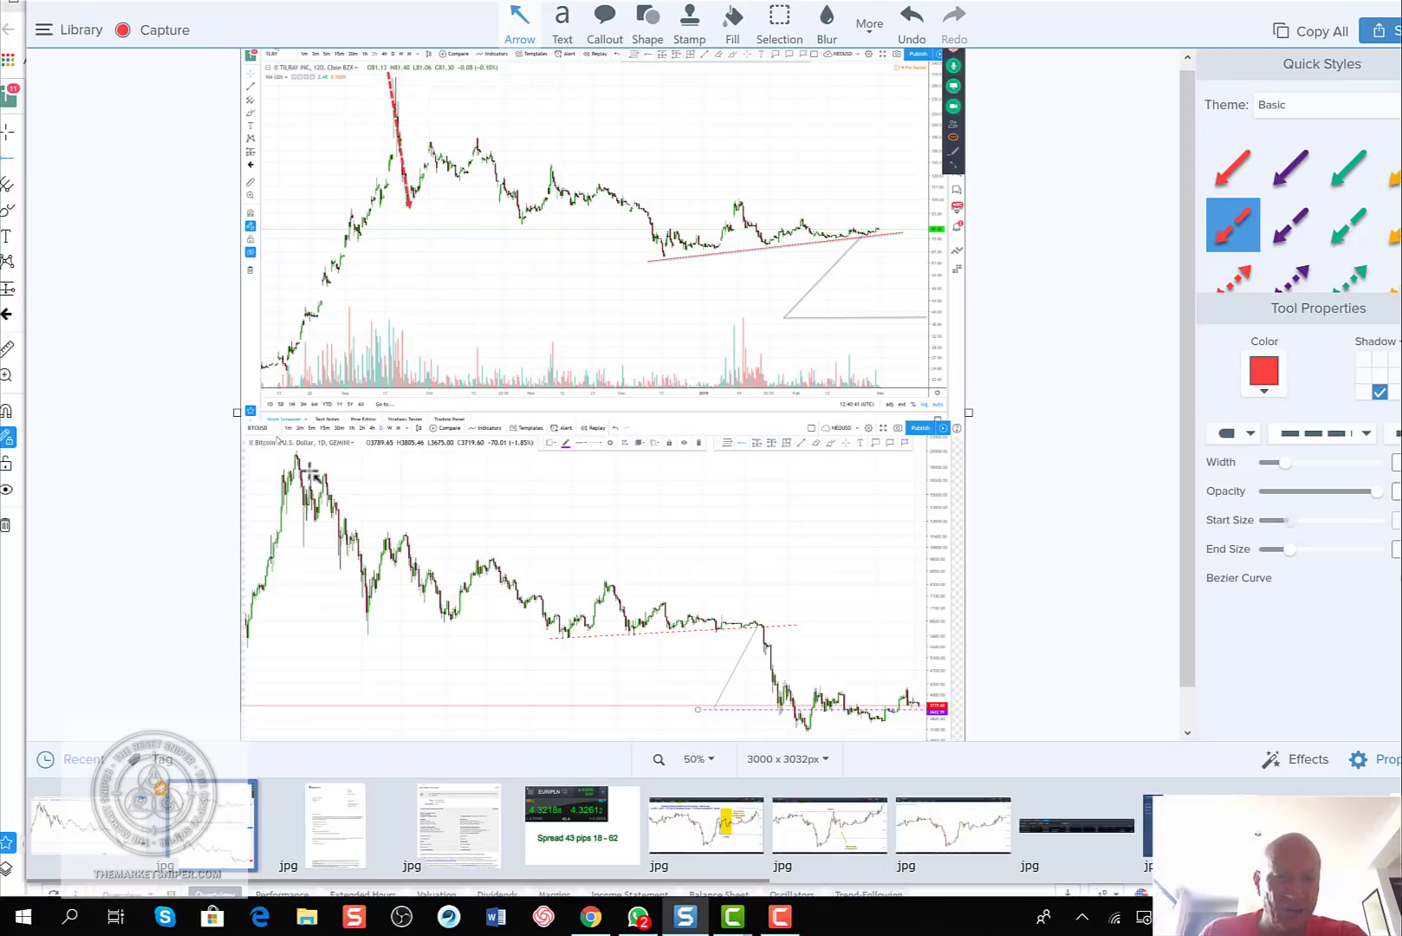
drag(295, 452, 301, 546)
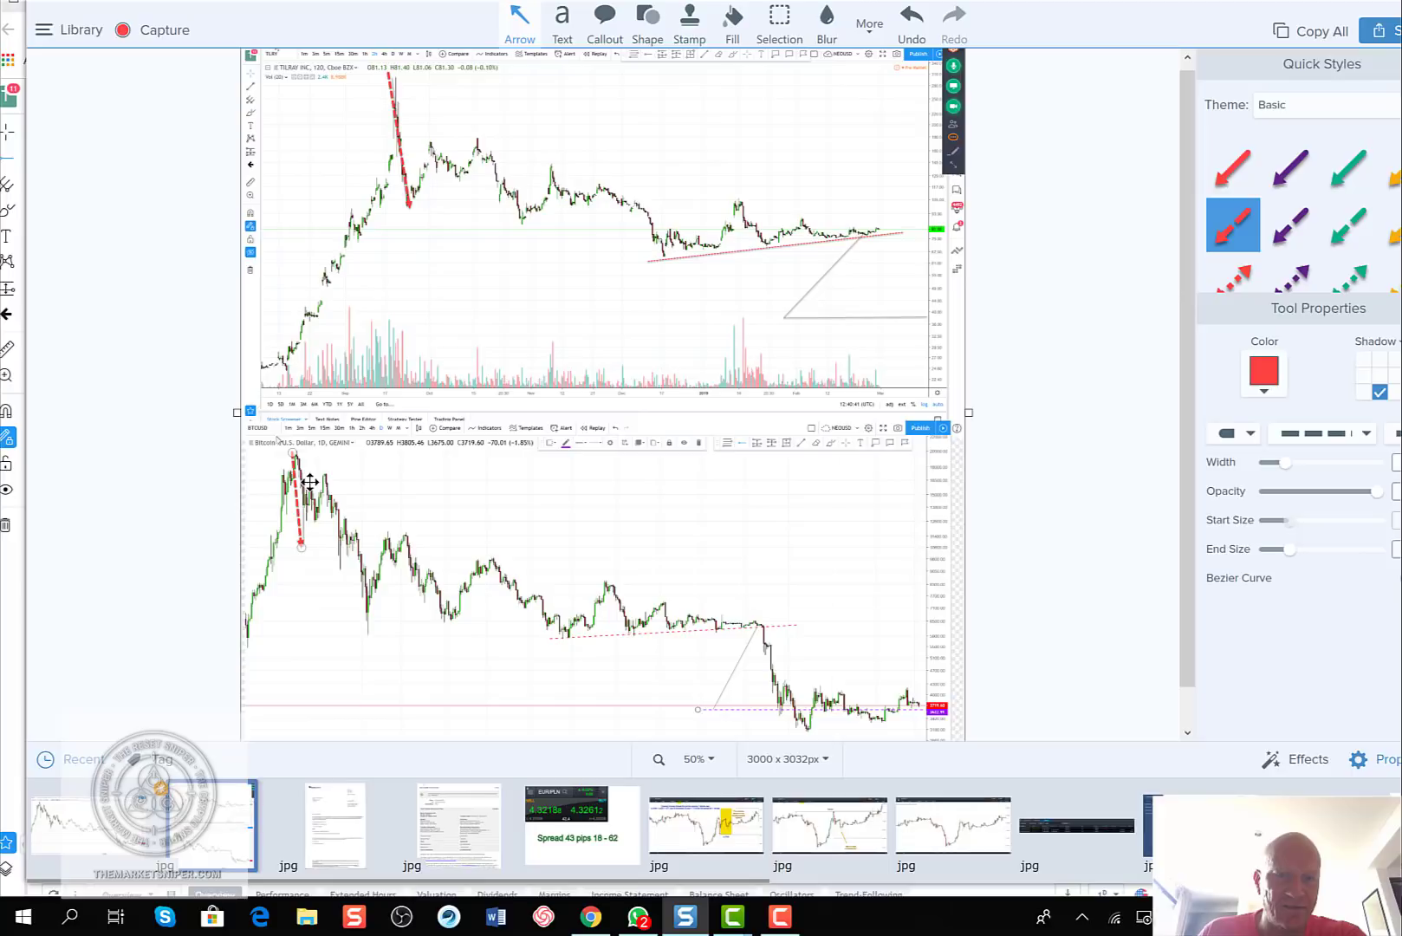
drag(310, 484, 287, 504)
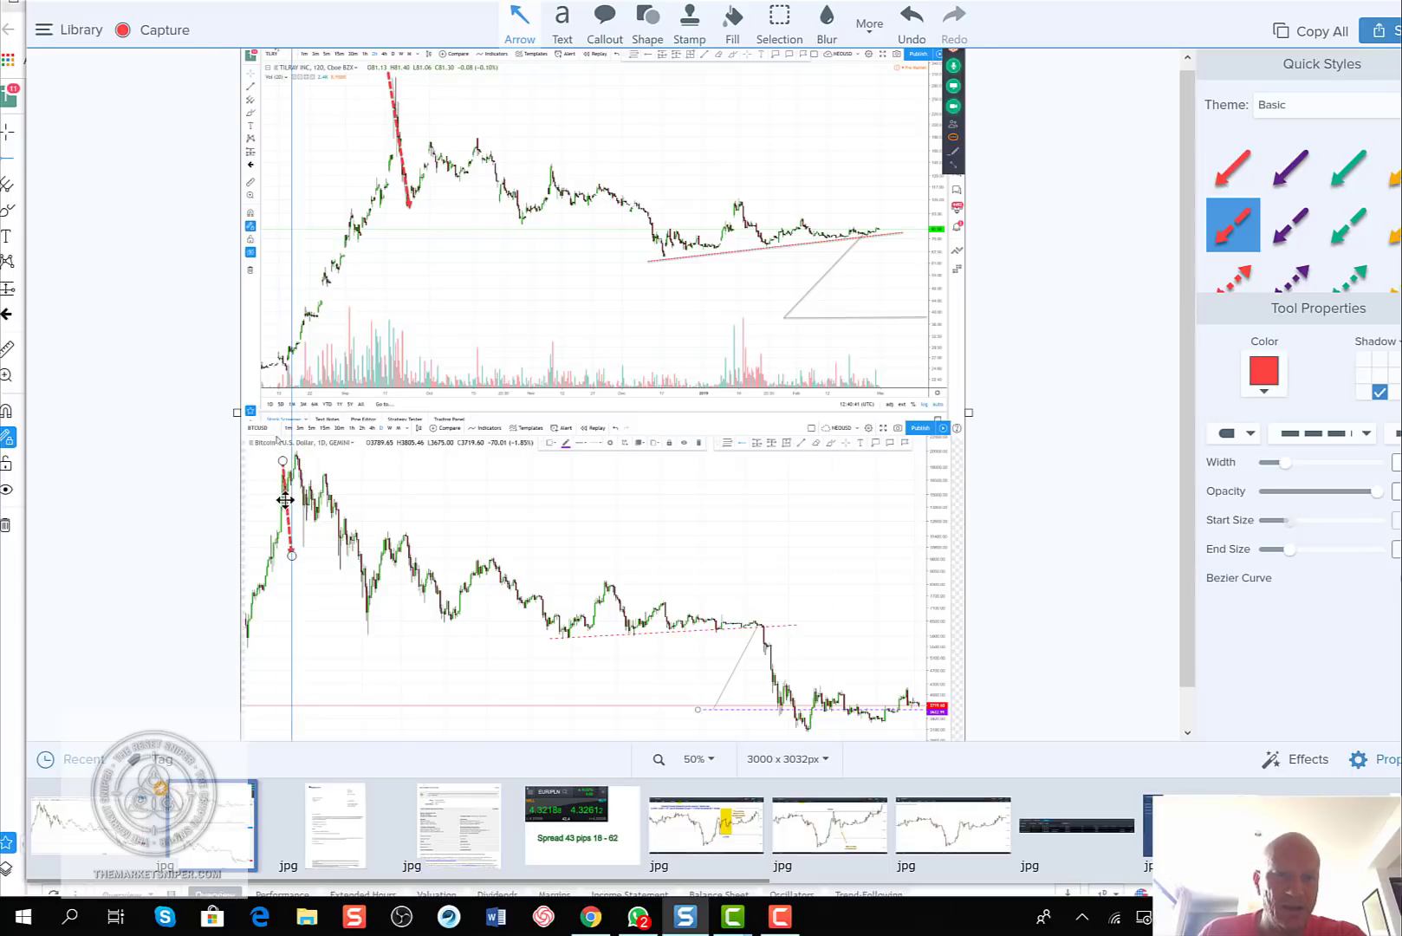
click(304, 544)
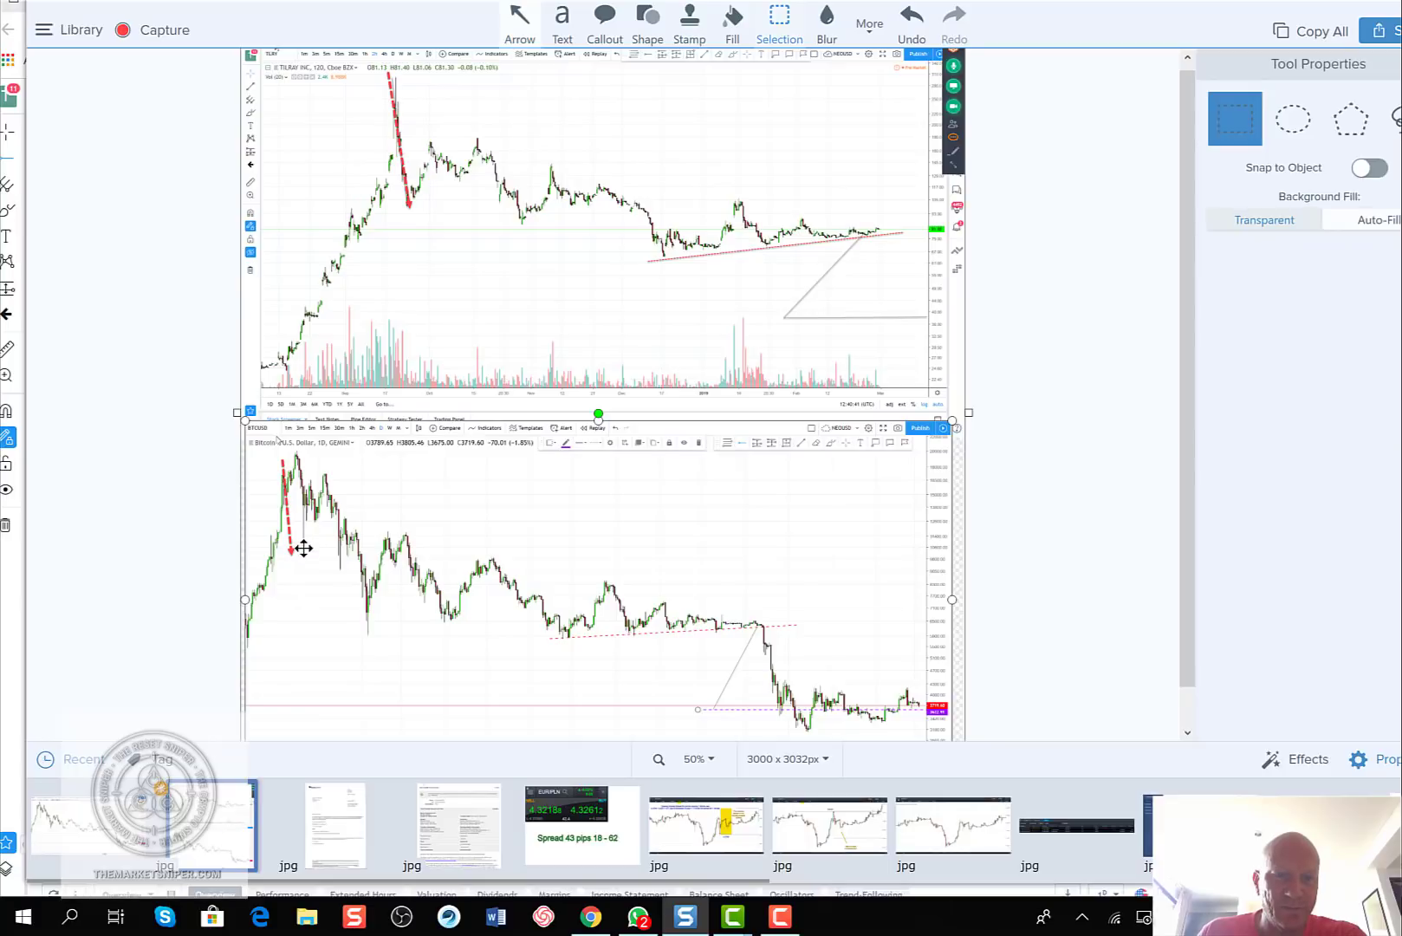
right_click(303, 548)
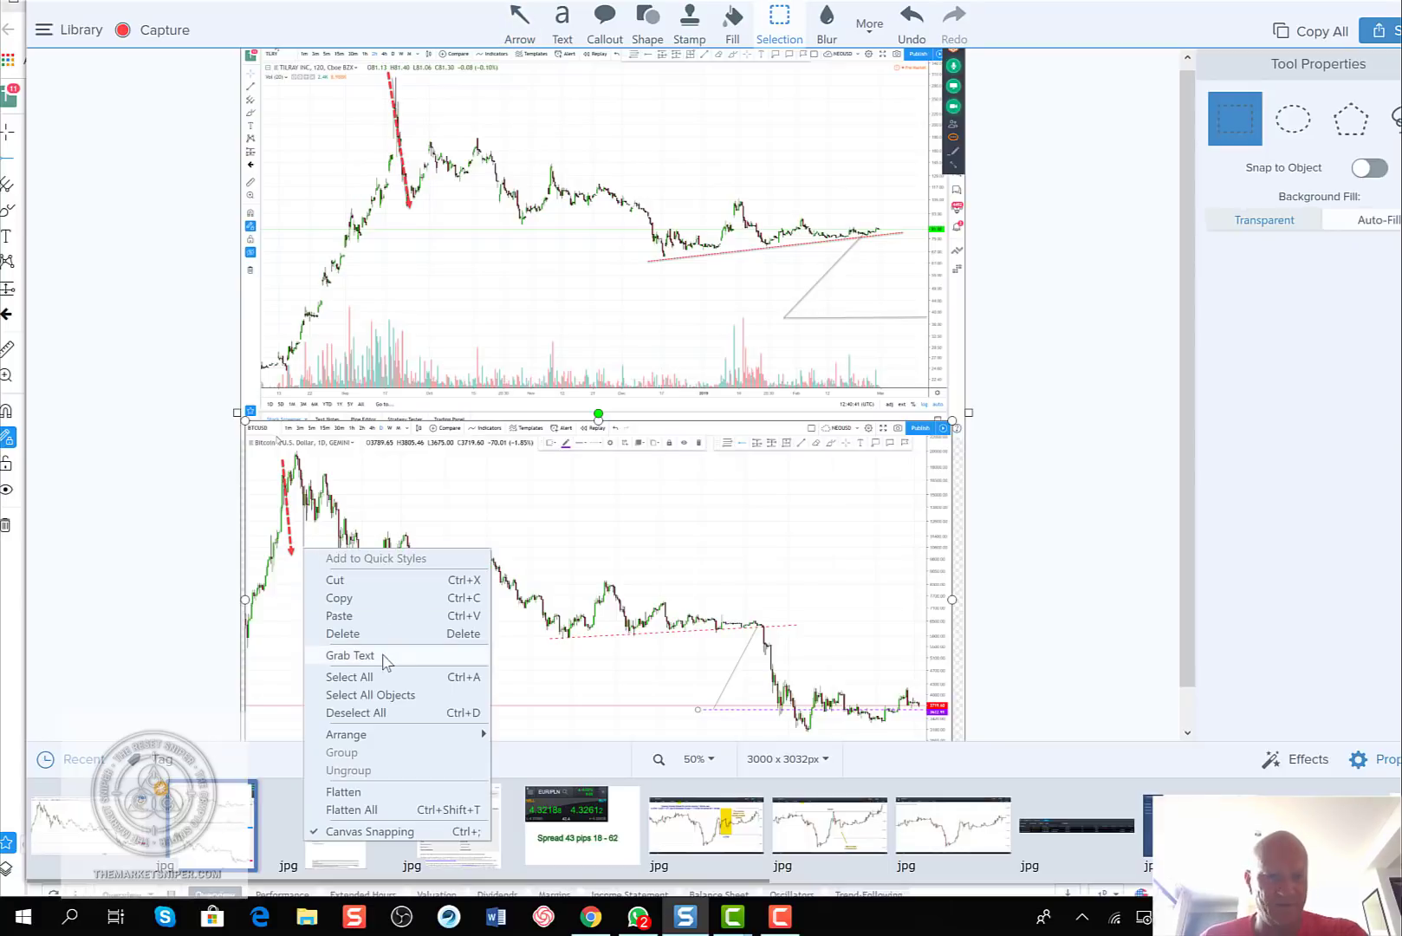
click(412, 786)
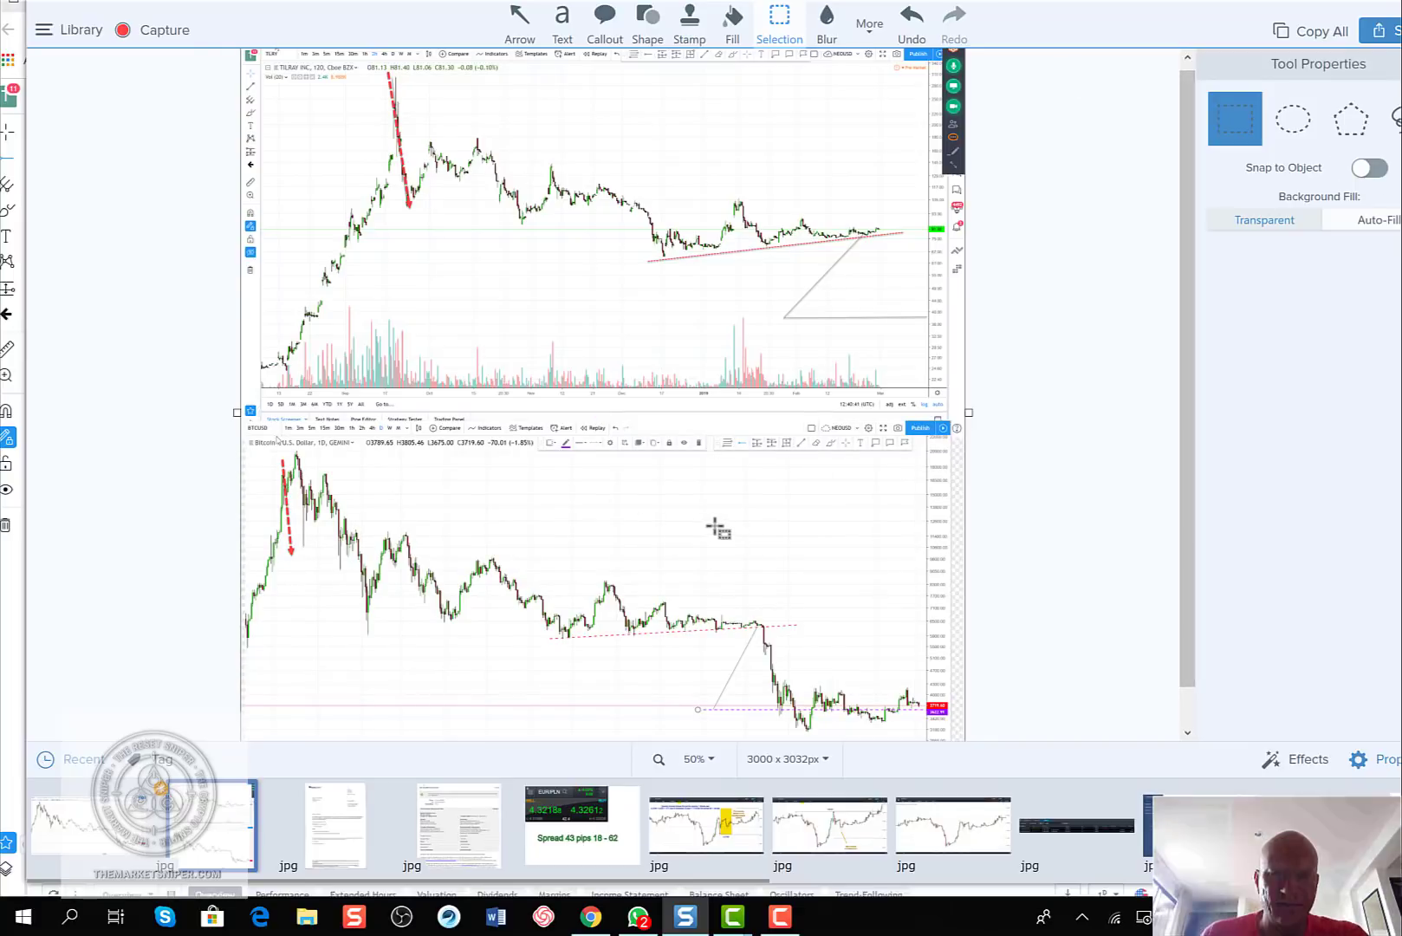
- Add red dashed arrows tracing the bounce and next leg after each chart's first drop
click(518, 19)
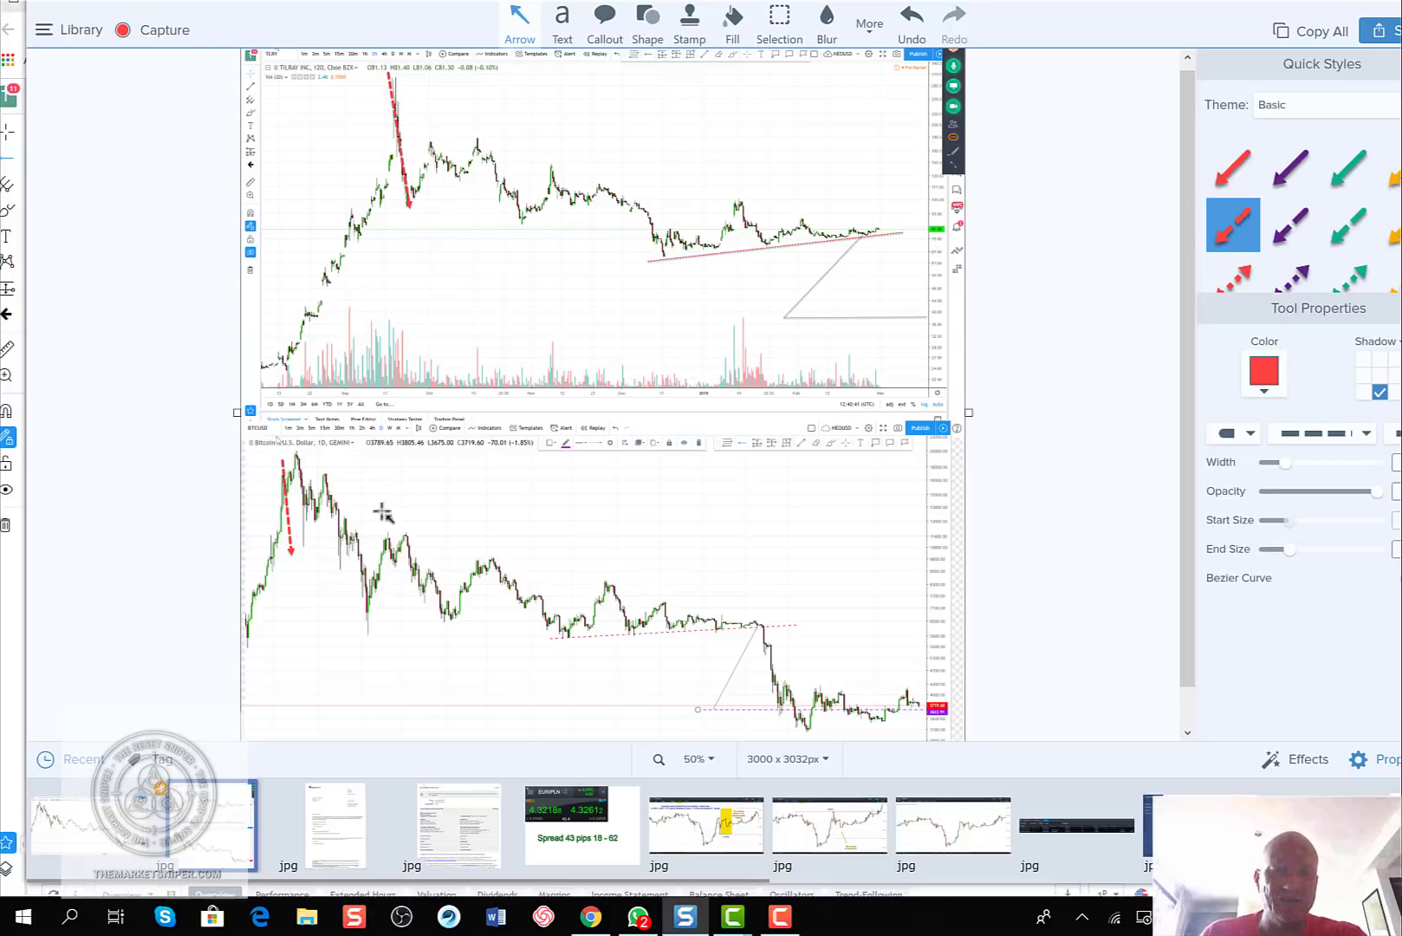
mouse_move(411, 201)
mouse_down()
mouse_move(429, 145)
mouse_move(455, 178)
mouse_move(477, 144)
mouse_move(519, 224)
mouse_up()
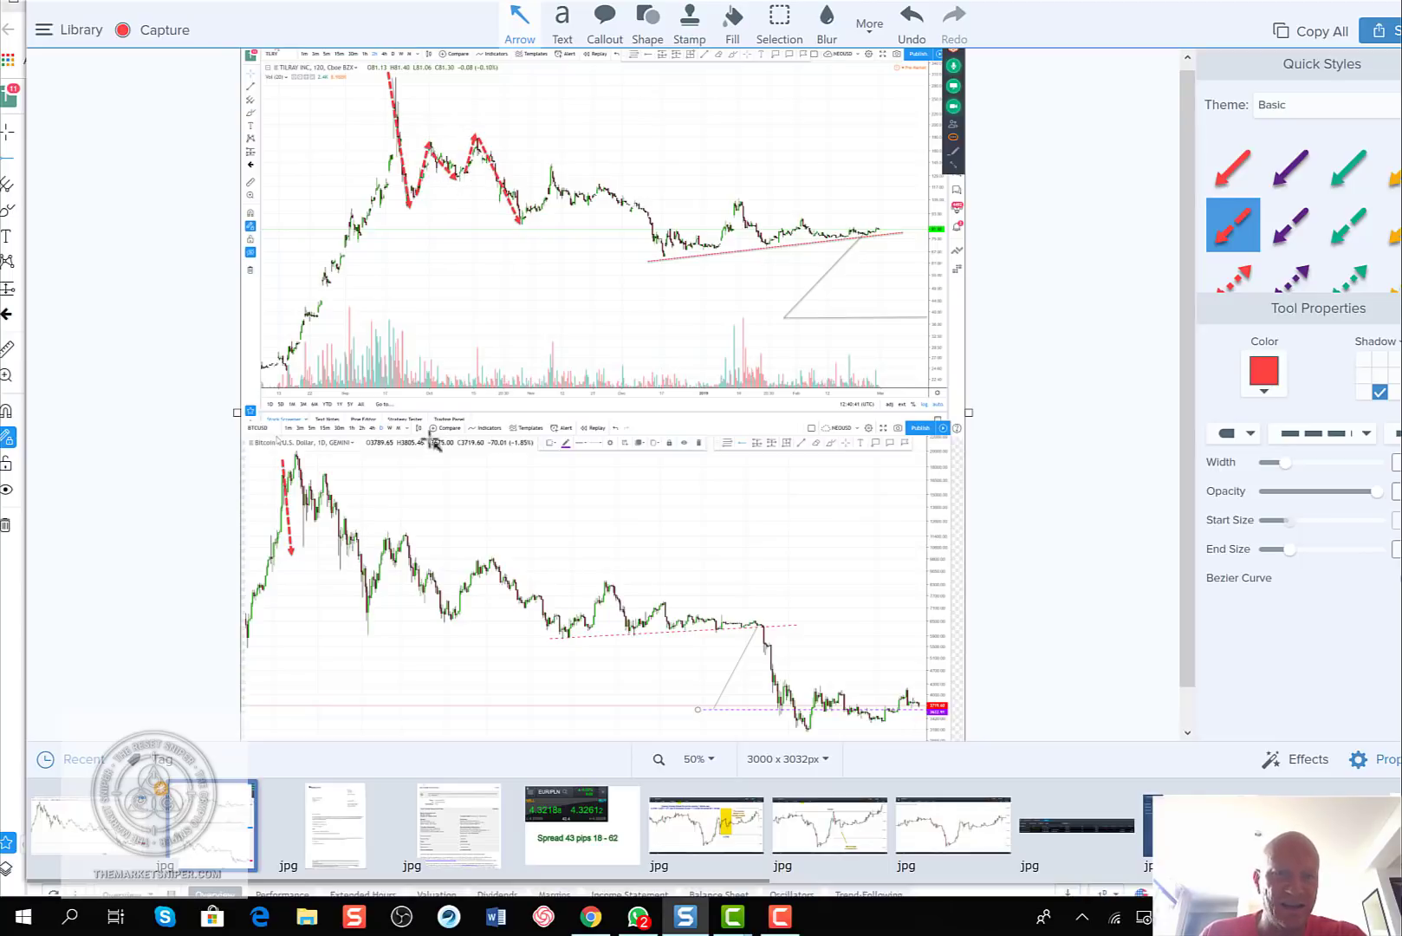
drag(305, 548, 311, 479)
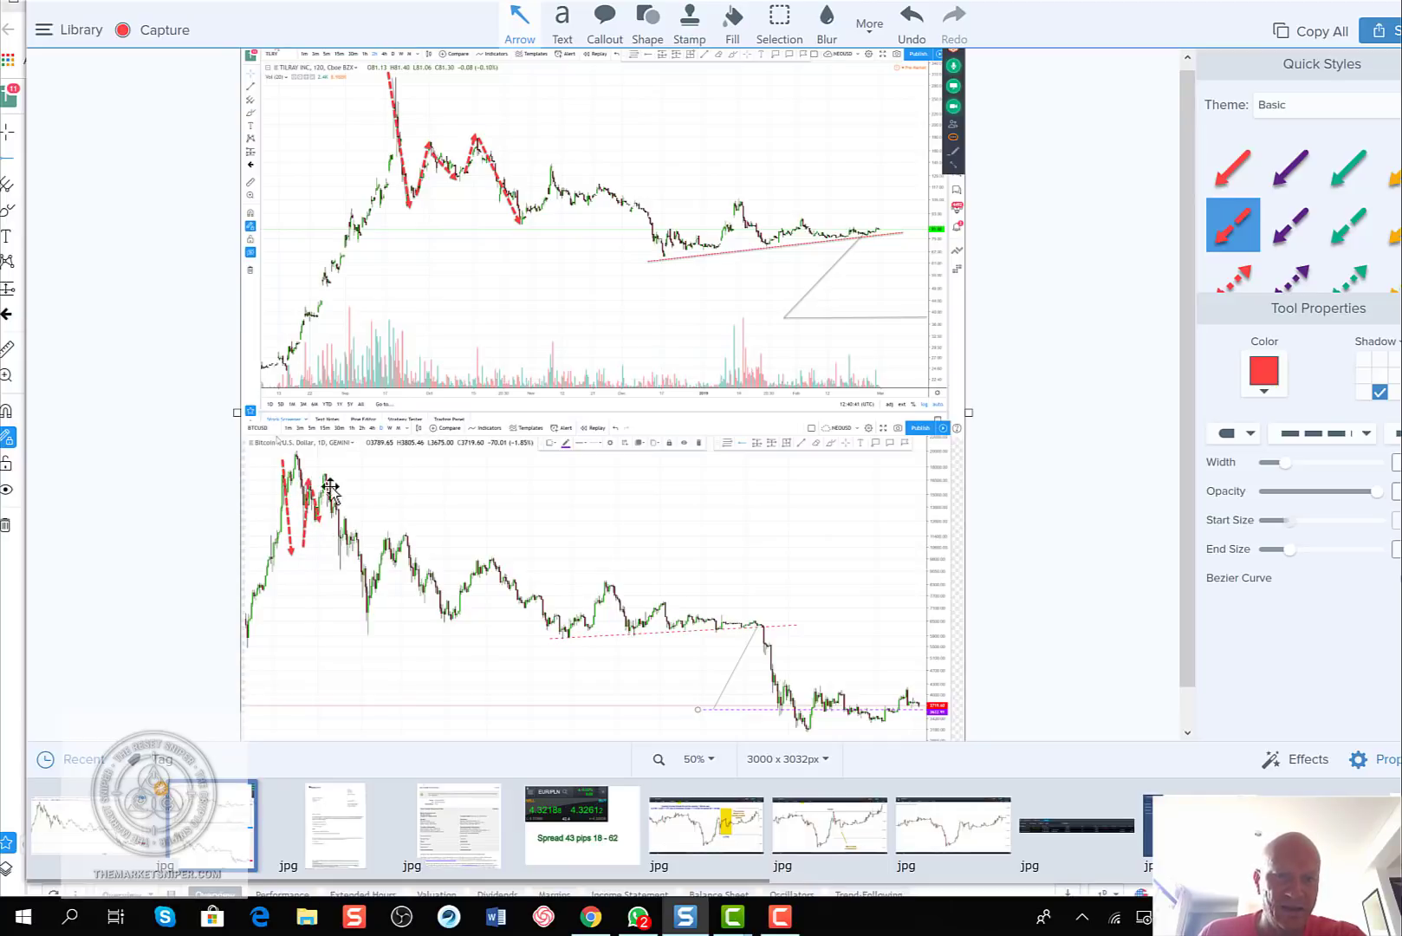
mouse_move(317, 520)
mouse_down()
mouse_move(326, 473)
mouse_move(367, 627)
mouse_up()
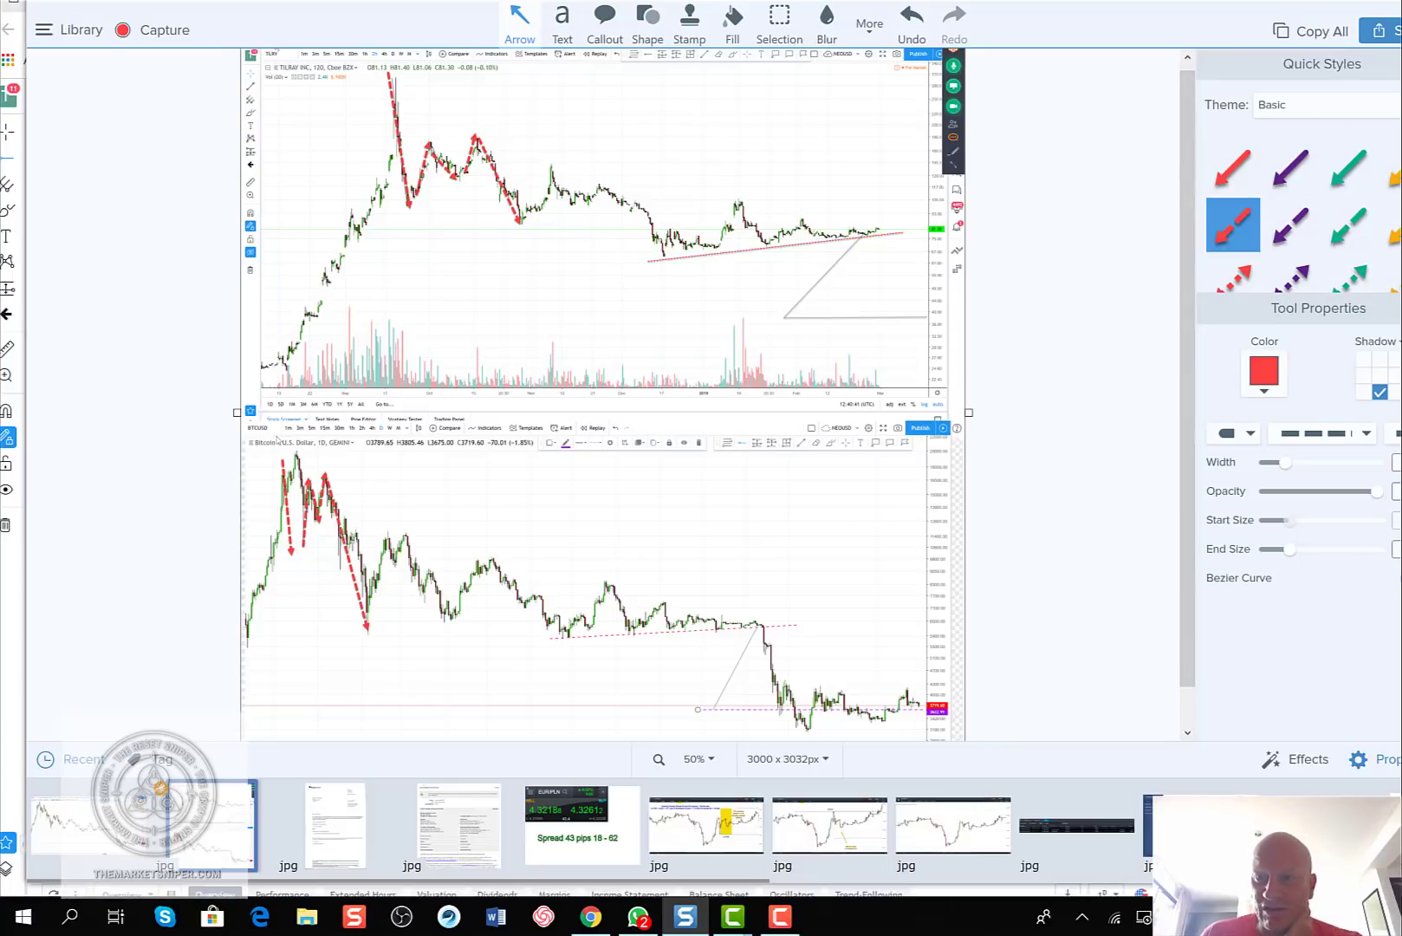
- Outline the Tilray consolidation triangle with two gray dashed arrows
drag(663, 144, 755, 200)
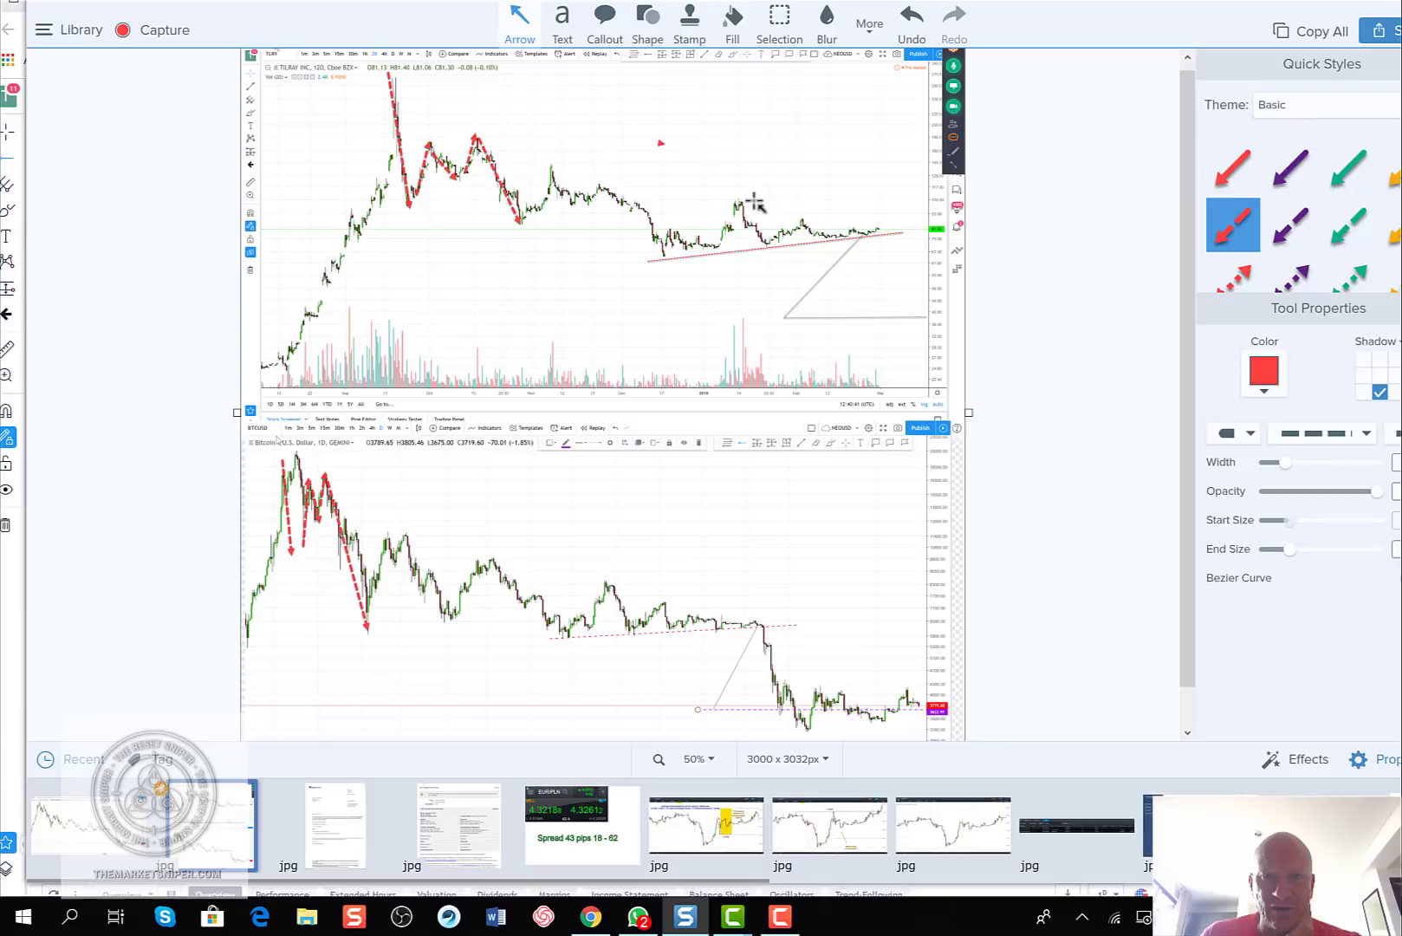
click(1262, 372)
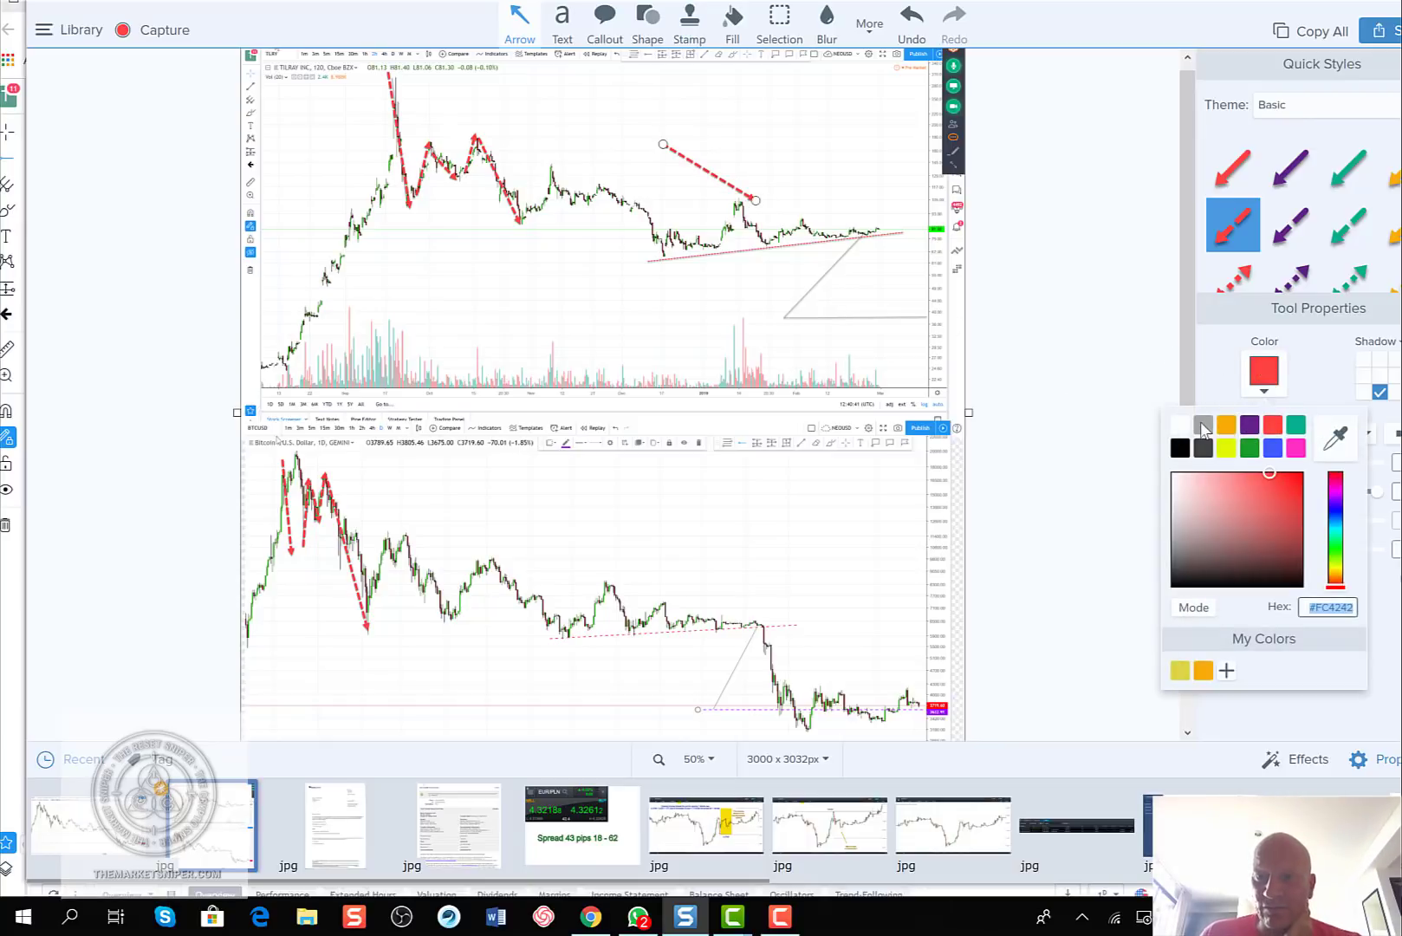
click(1203, 427)
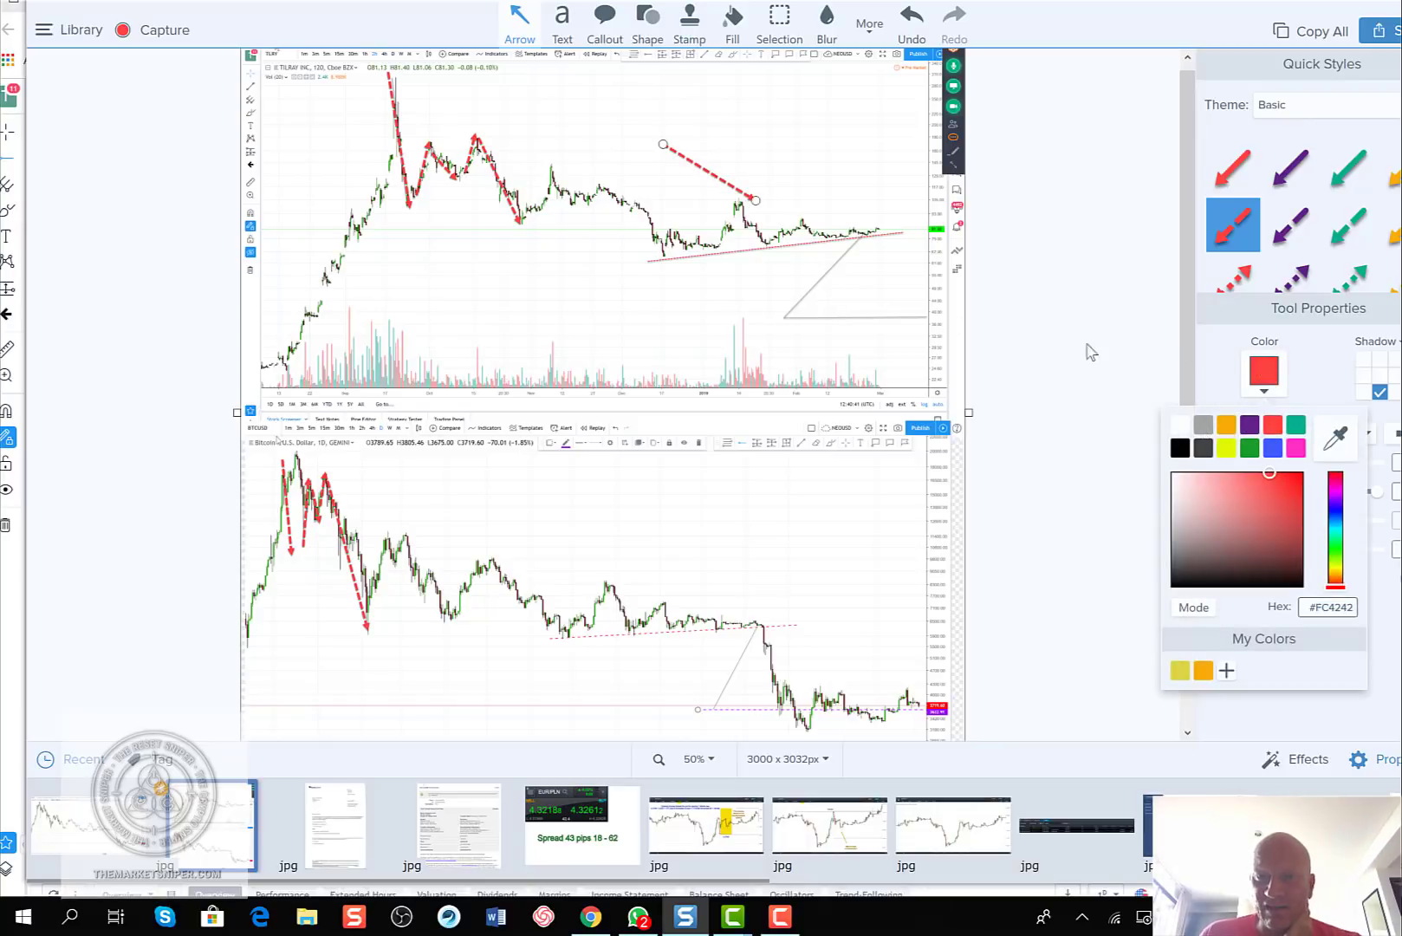
click(708, 169)
drag(708, 170, 645, 200)
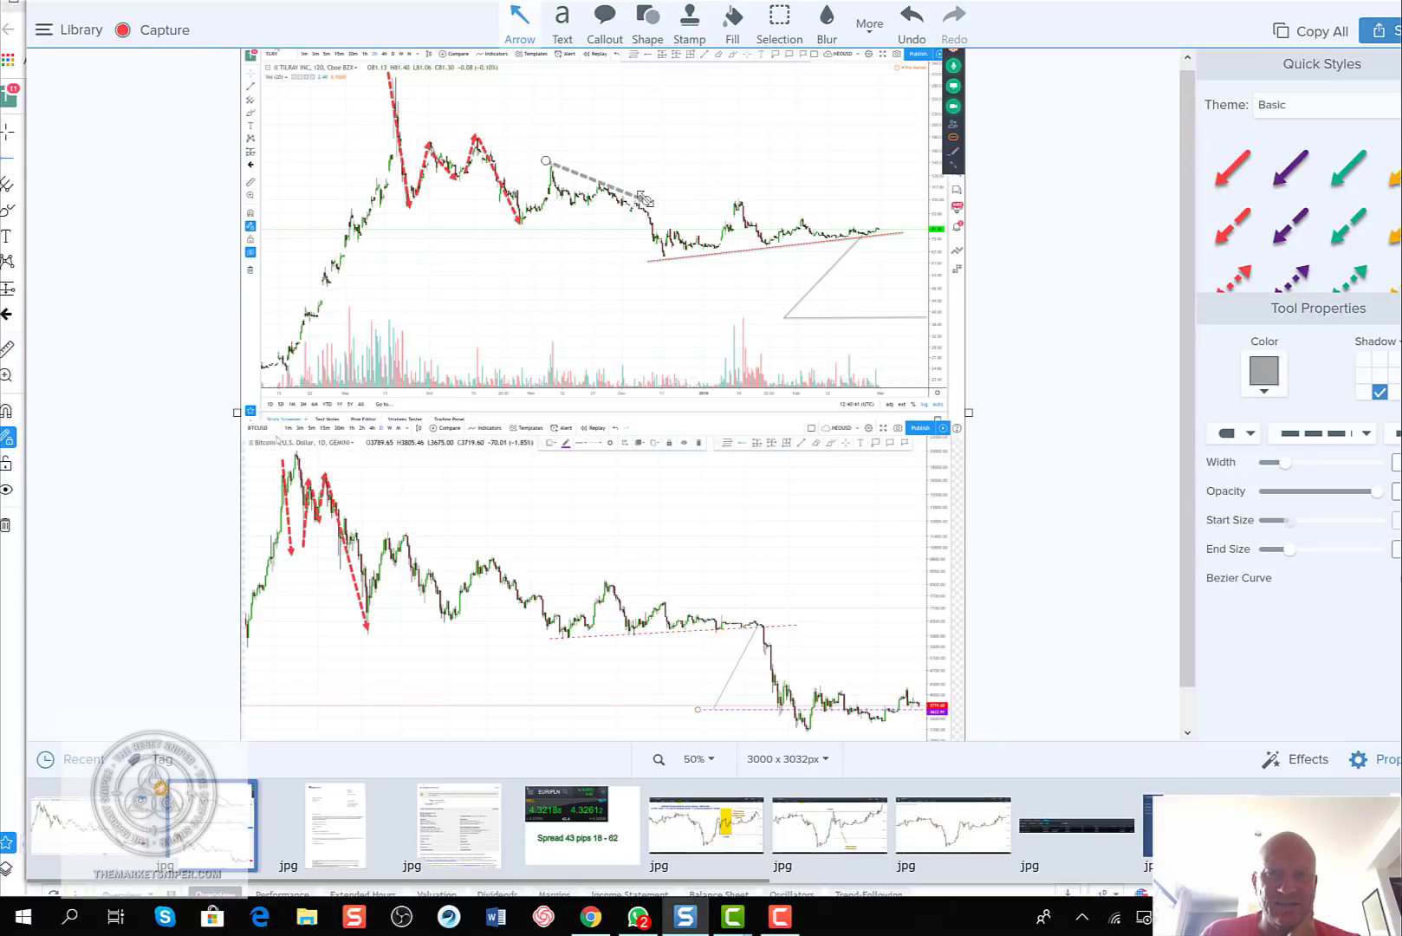
click(529, 224)
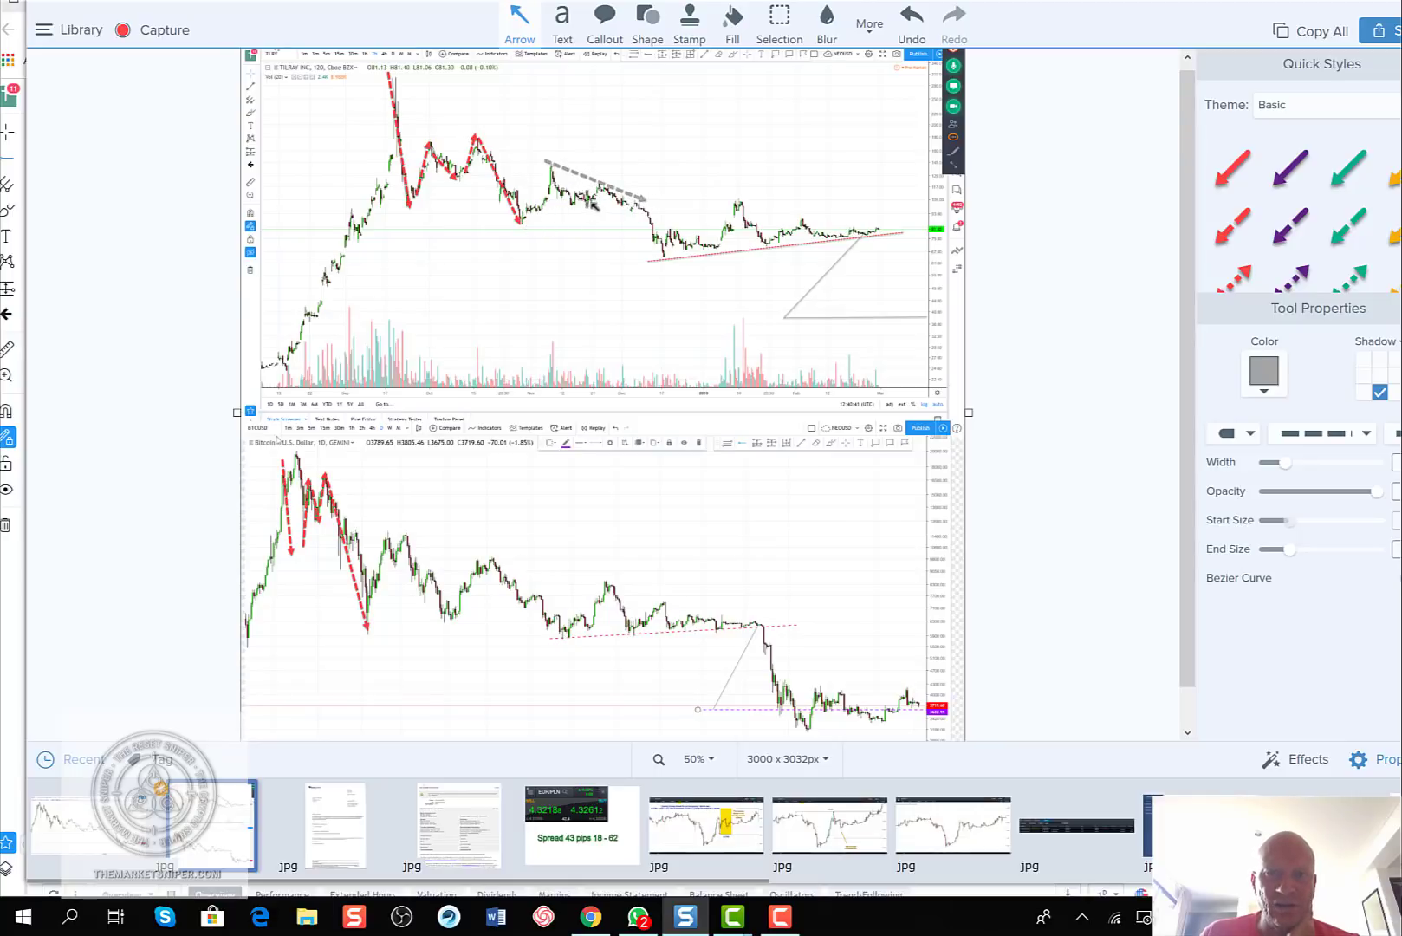
drag(627, 191, 520, 222)
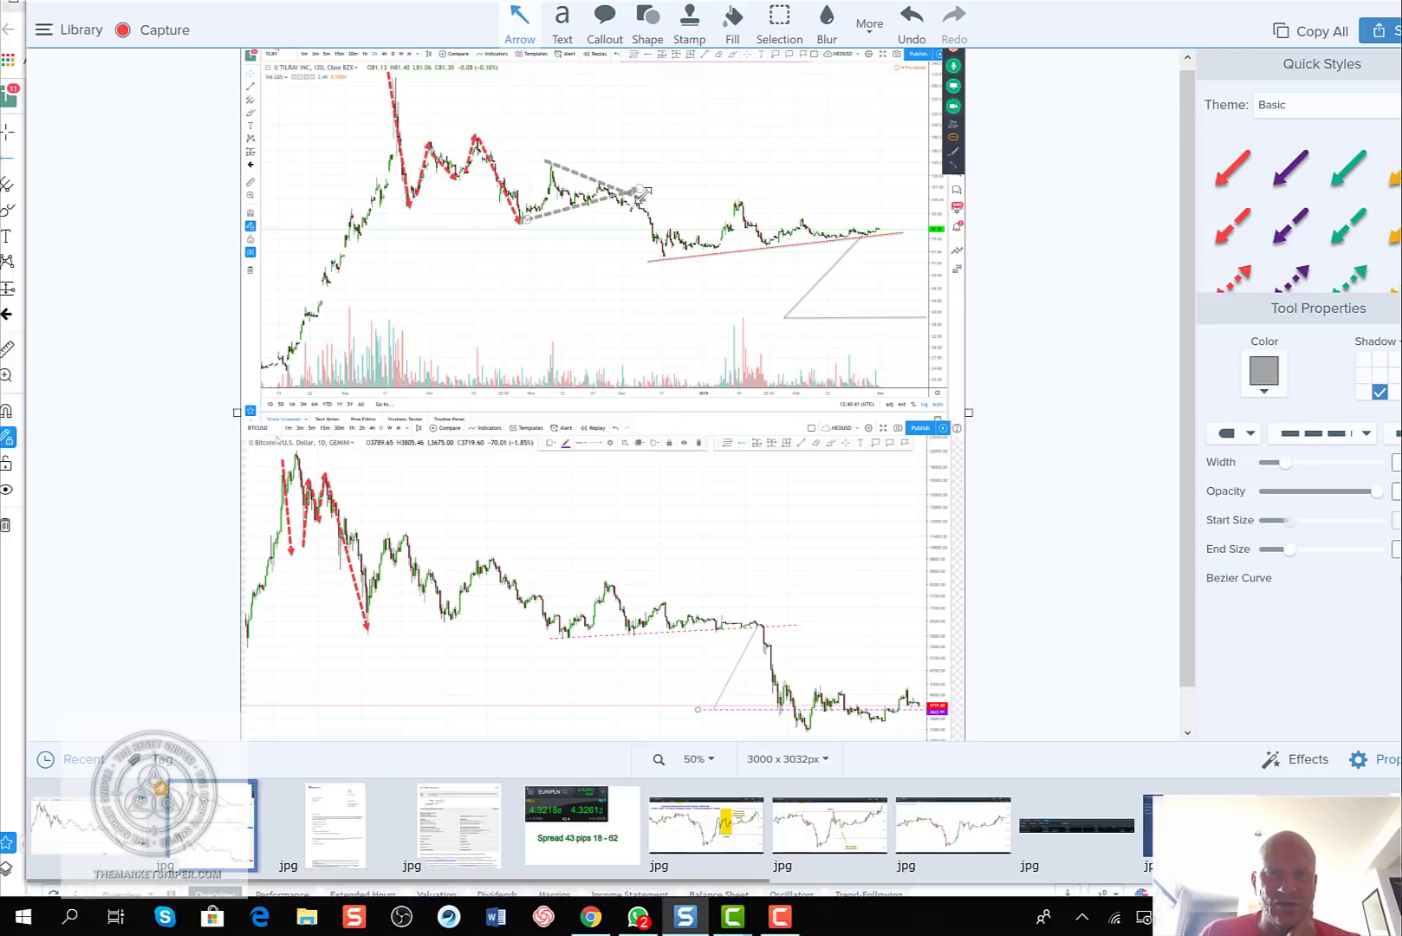
drag(647, 194, 651, 196)
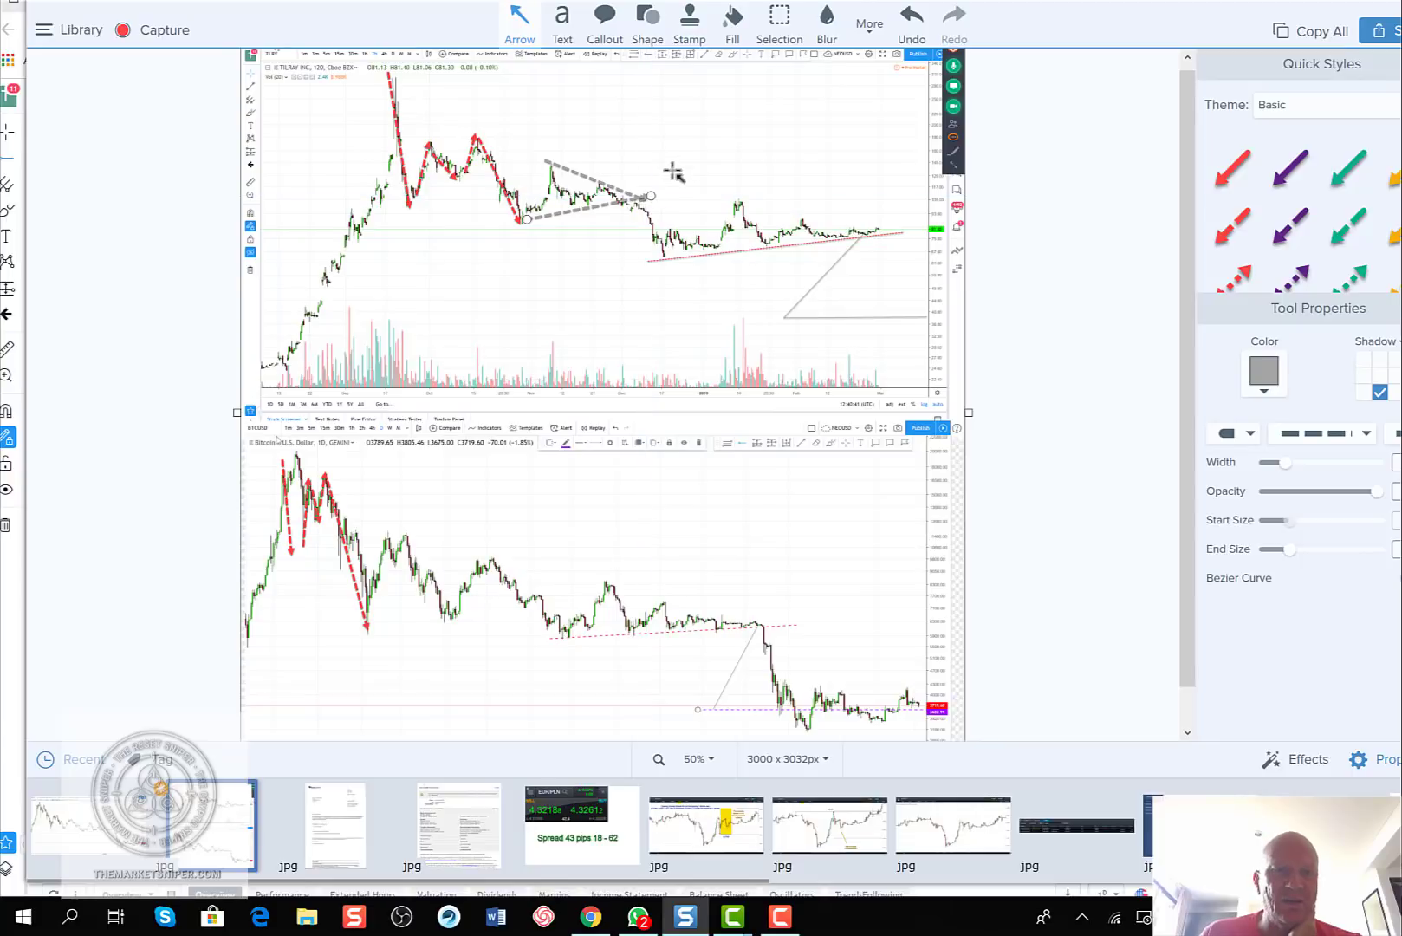
- Shorten the Bitcoin red down arrow to the earlier low and add a gray dashed arrow beside it
click(367, 630)
drag(366, 630, 338, 569)
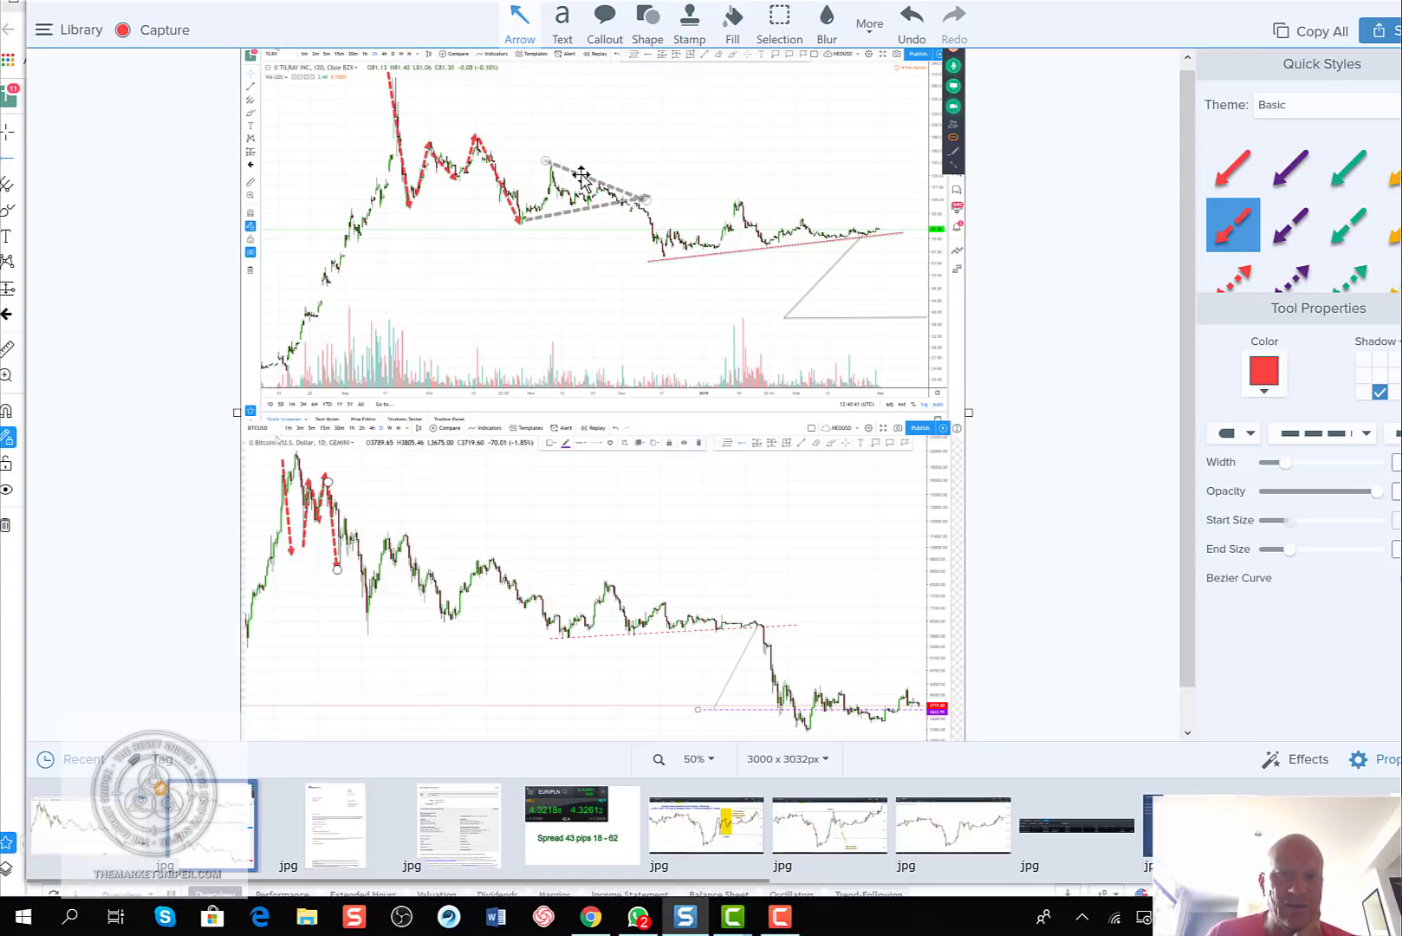
click(349, 518)
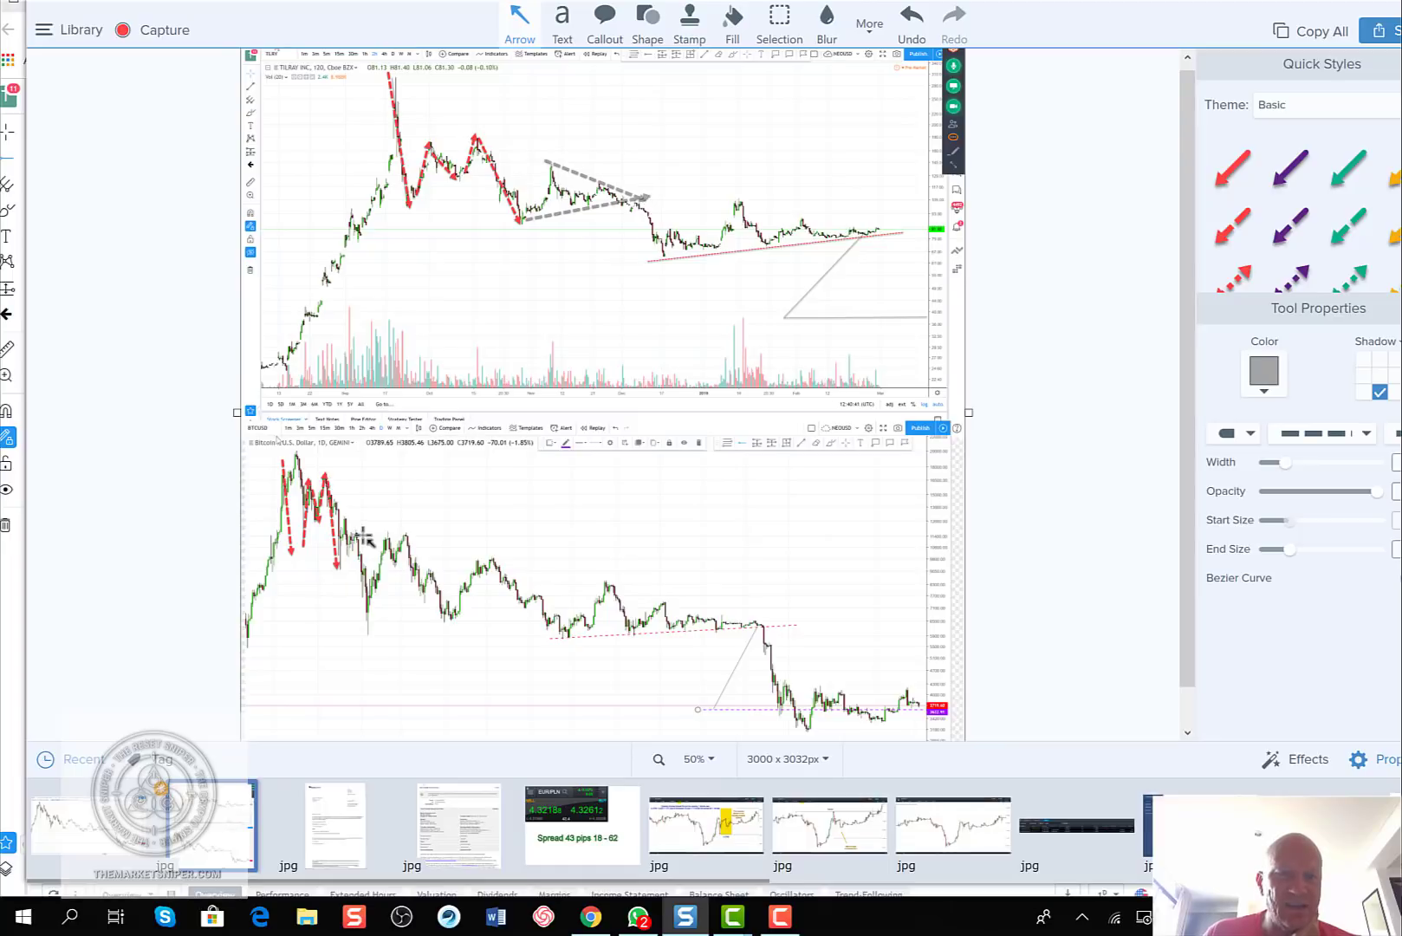
drag(339, 514, 361, 534)
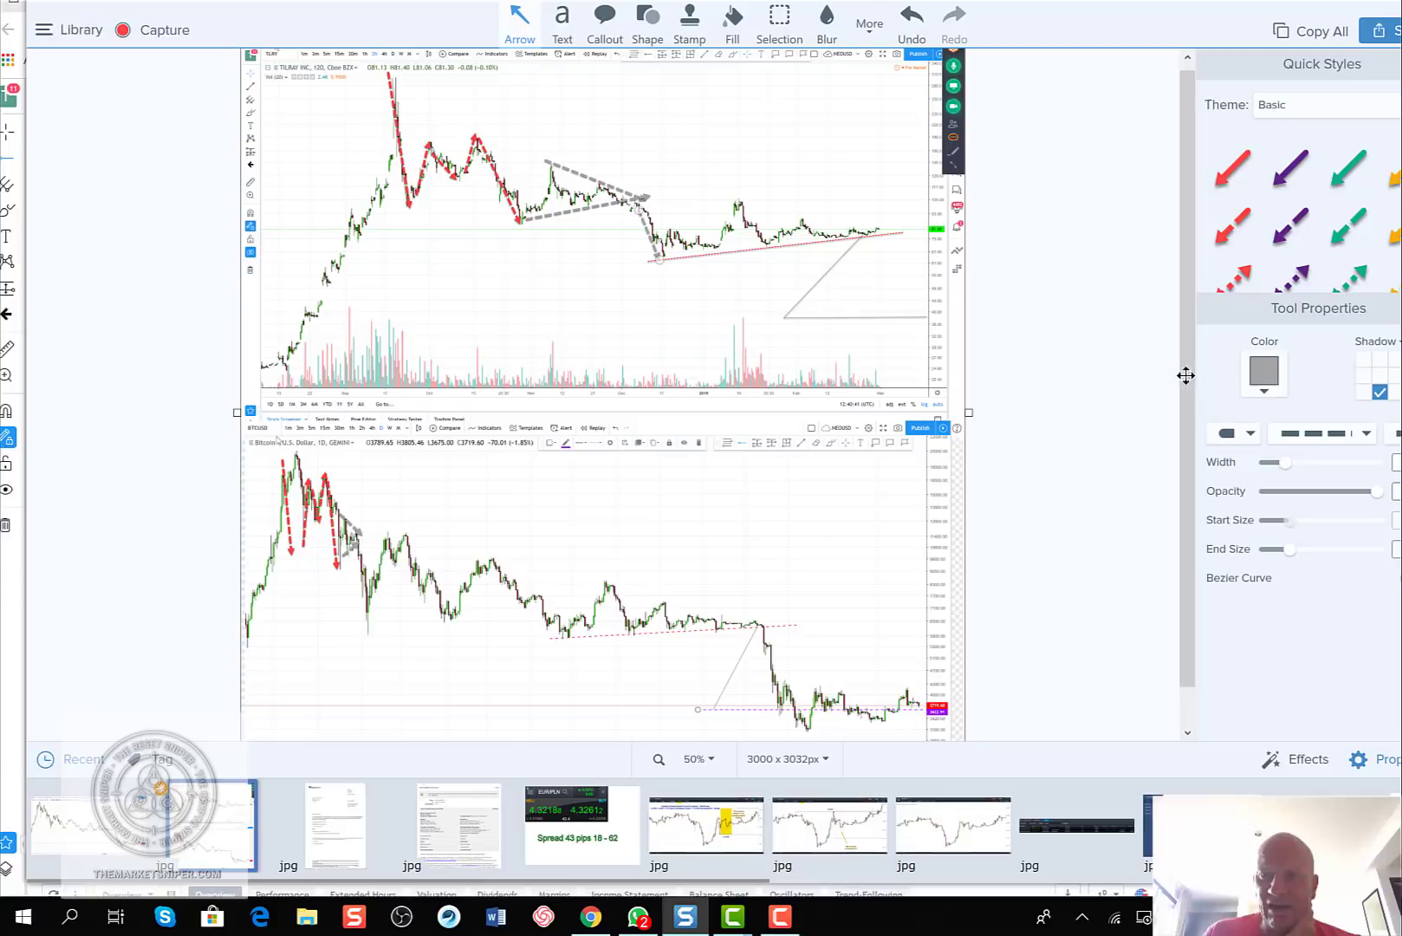
- Switch the Arrow tool colour back to red
click(1264, 372)
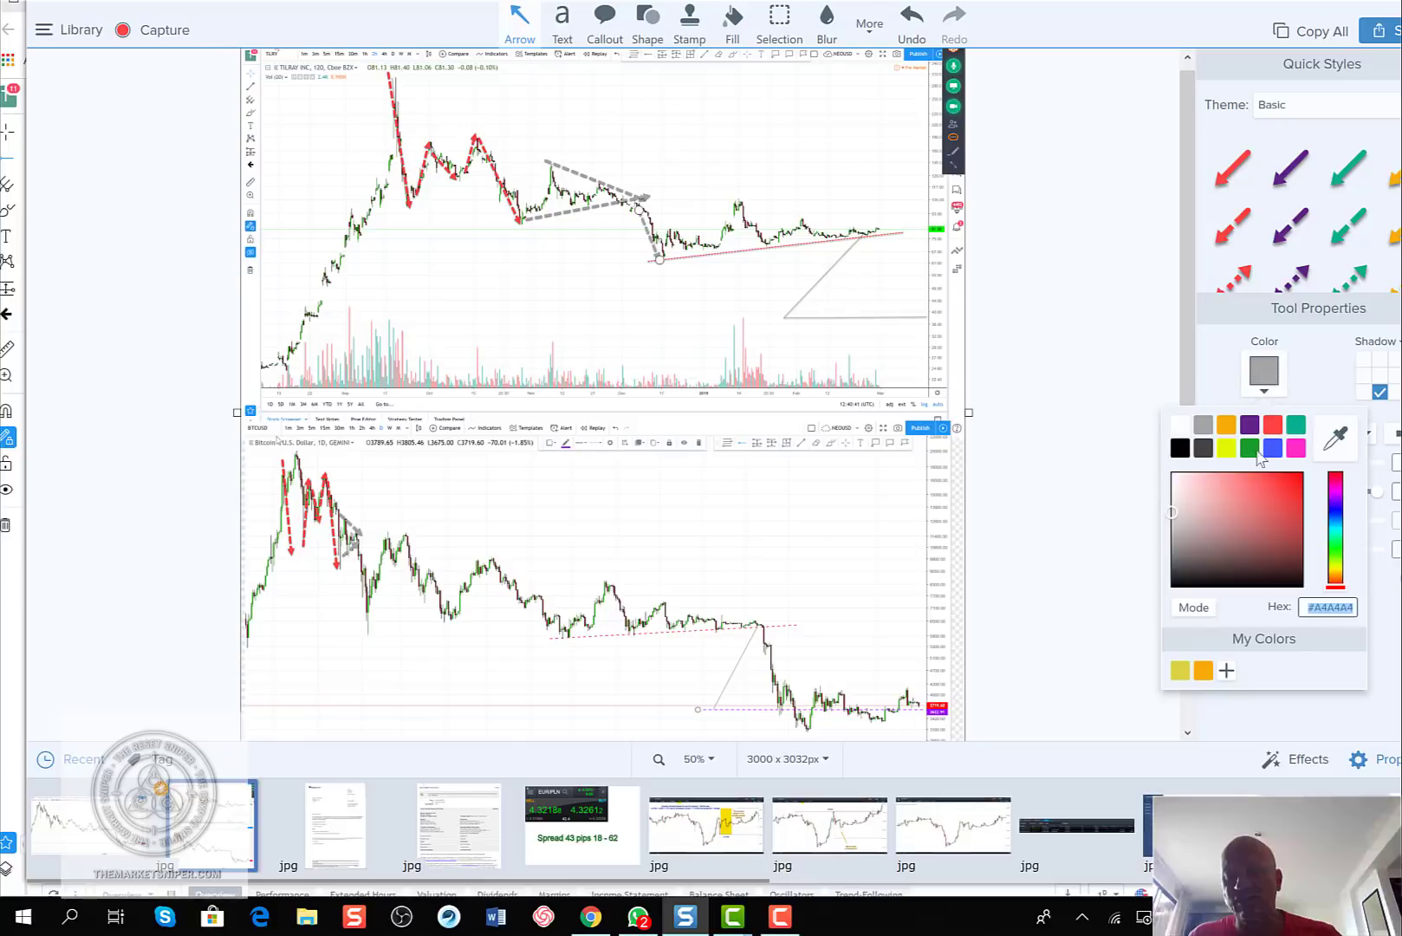
click(1272, 424)
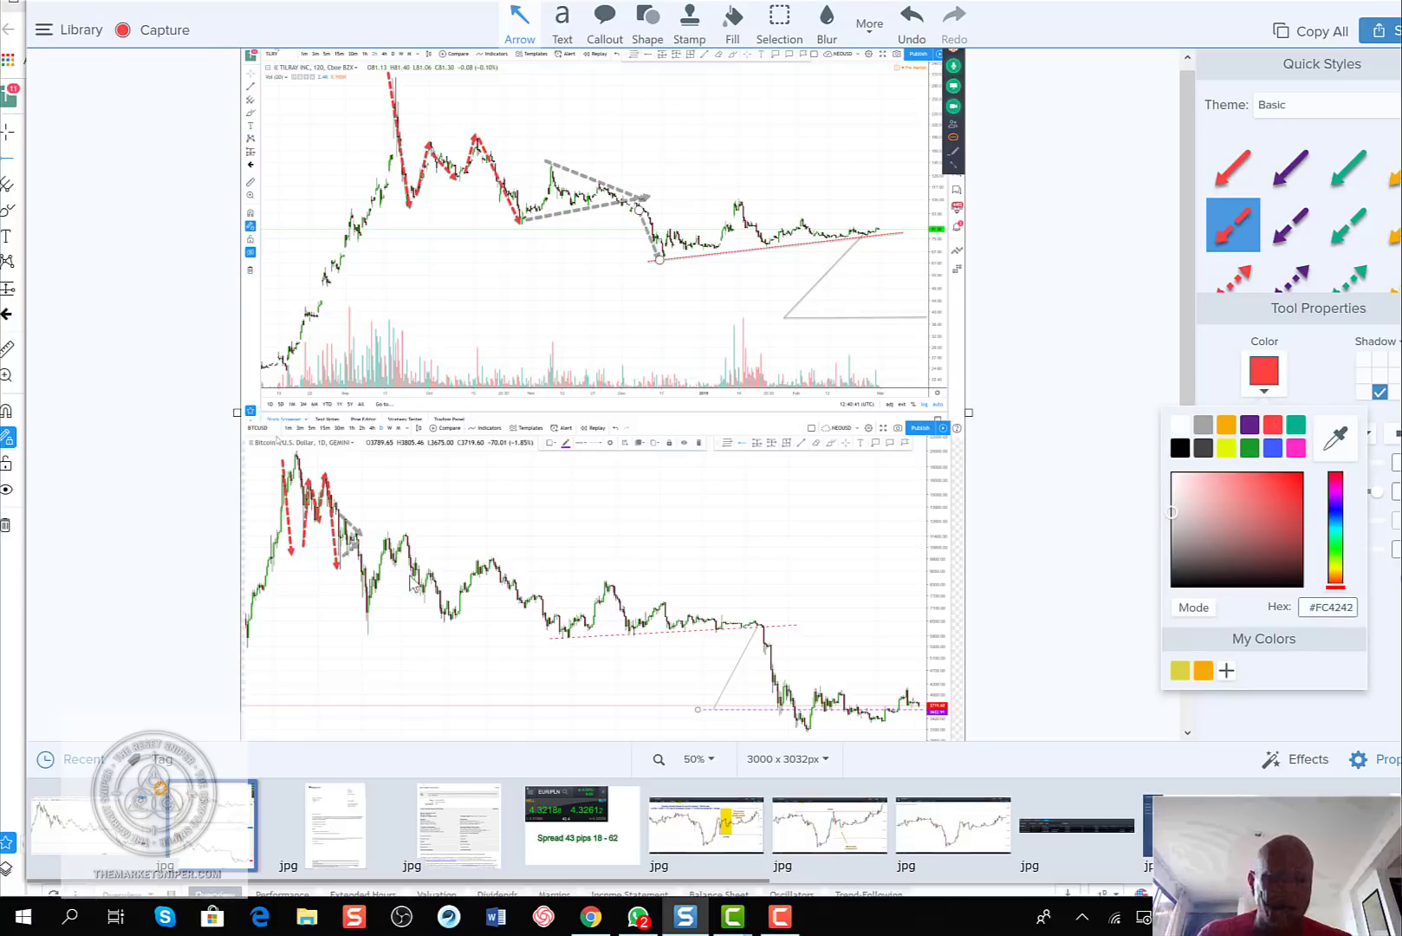
click(635, 344)
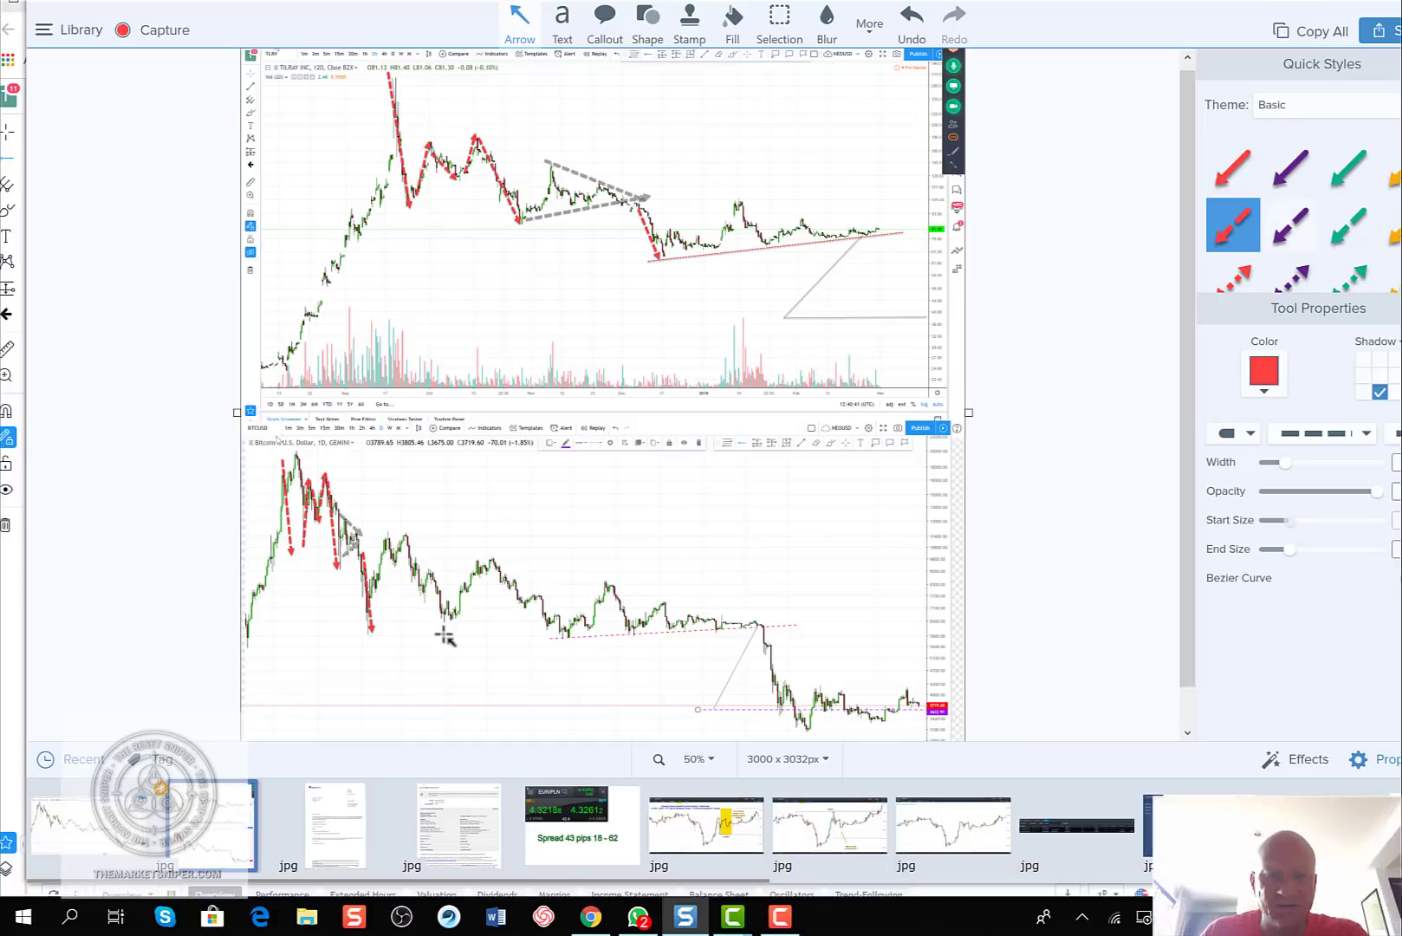
- Draw a dashed line along Bitcoin's support to the breakdown point and recolour it grey
drag(387, 635, 593, 632)
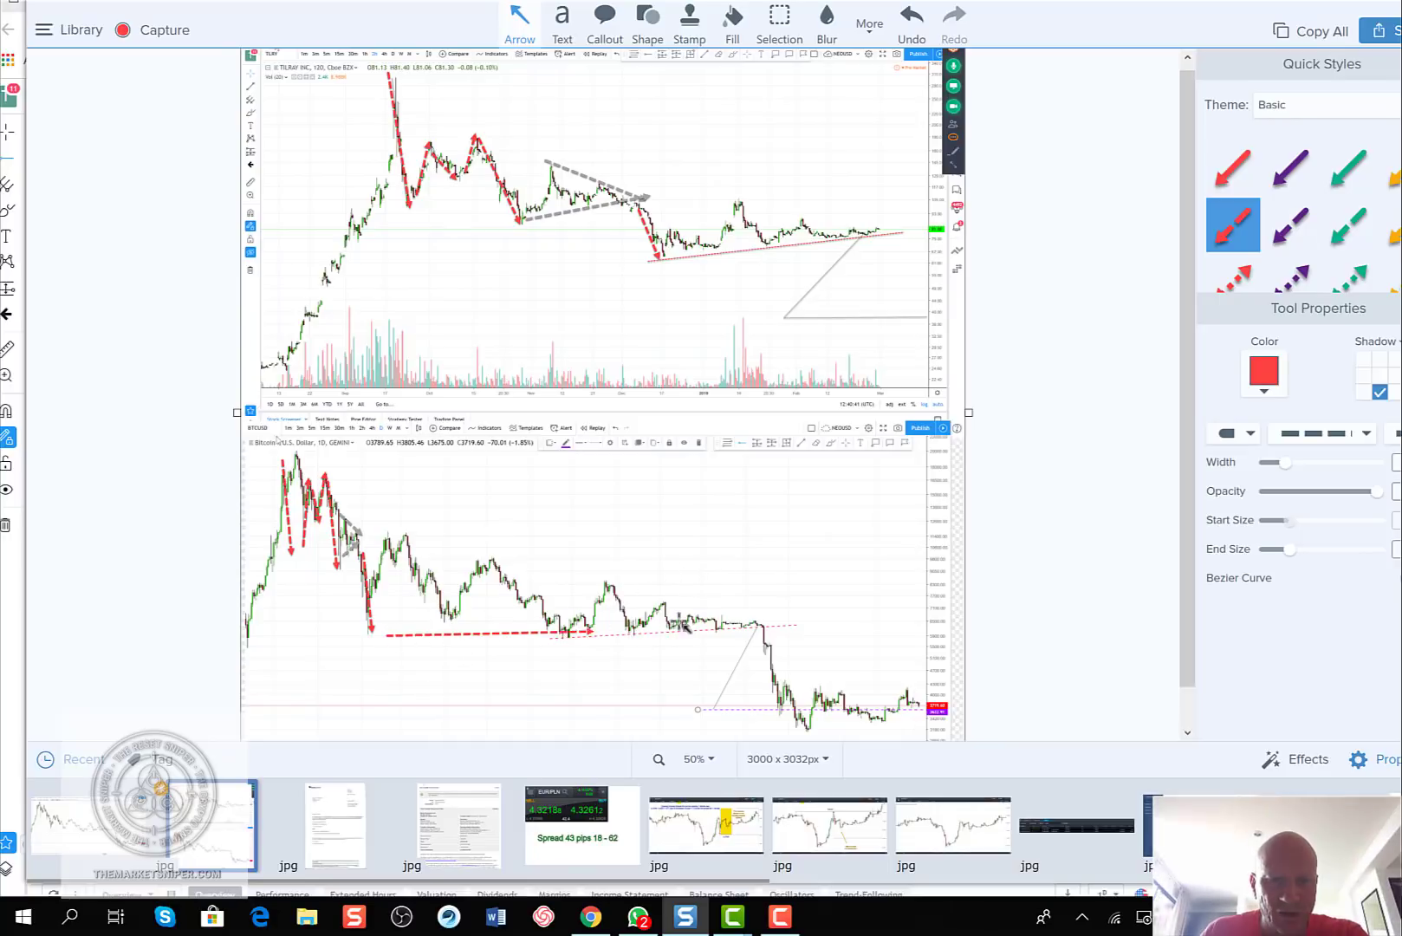
drag(685, 625, 776, 626)
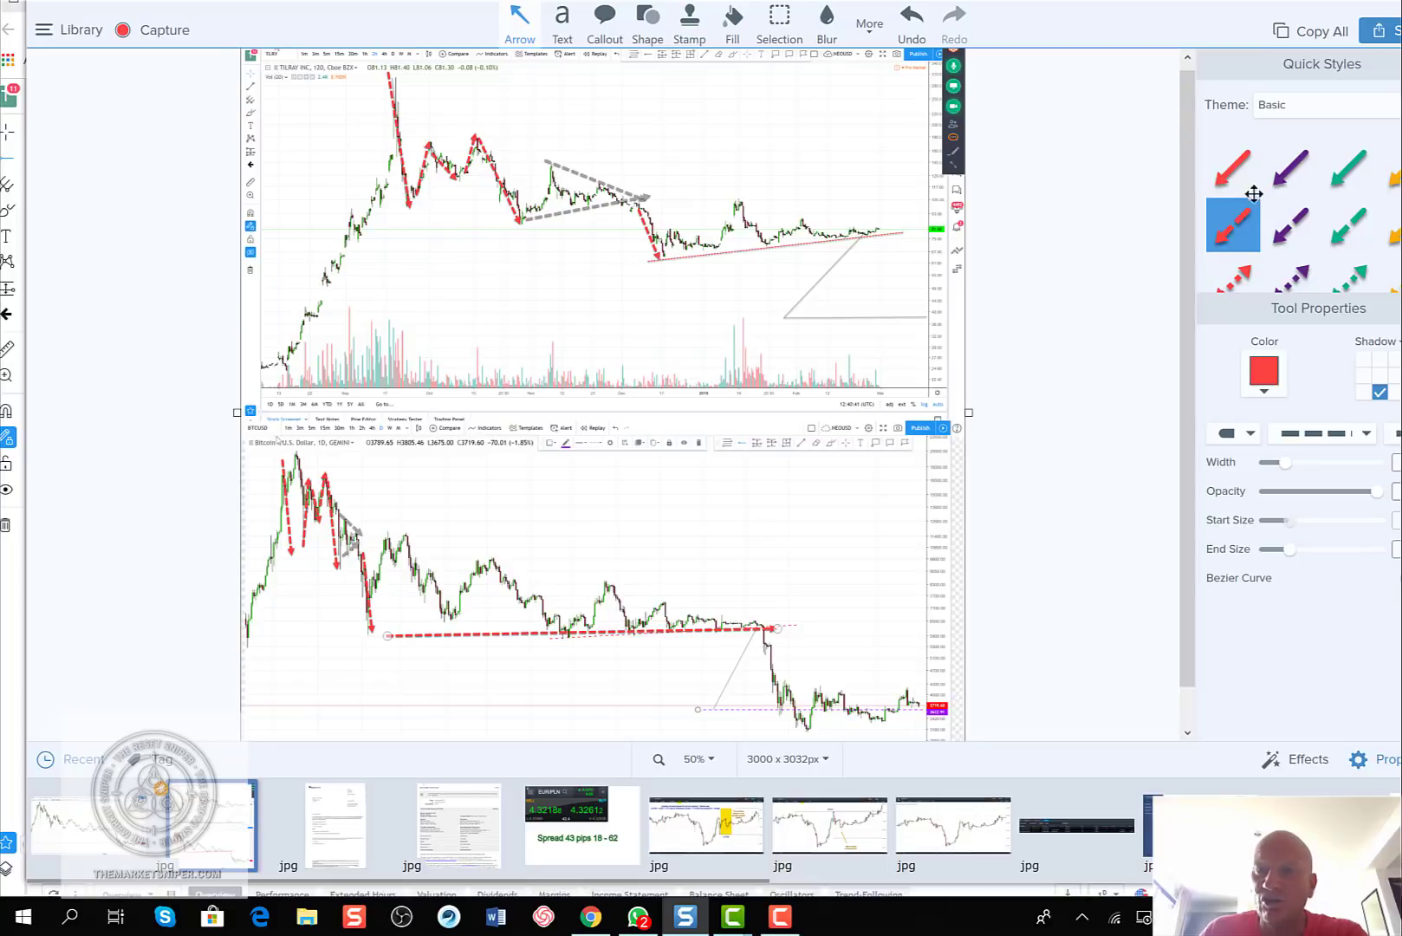
click(1267, 372)
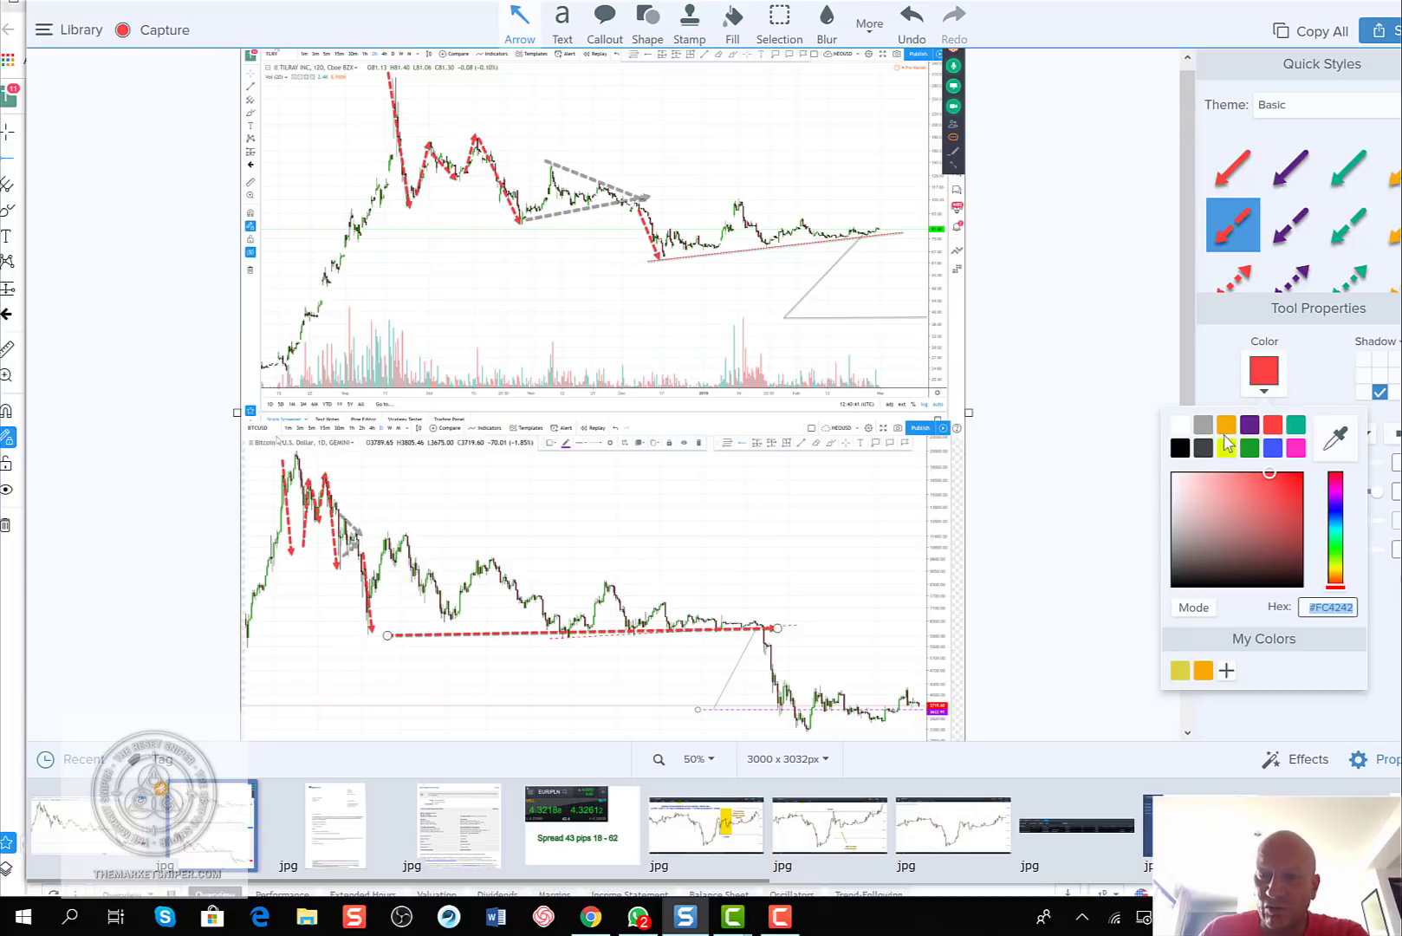
click(391, 535)
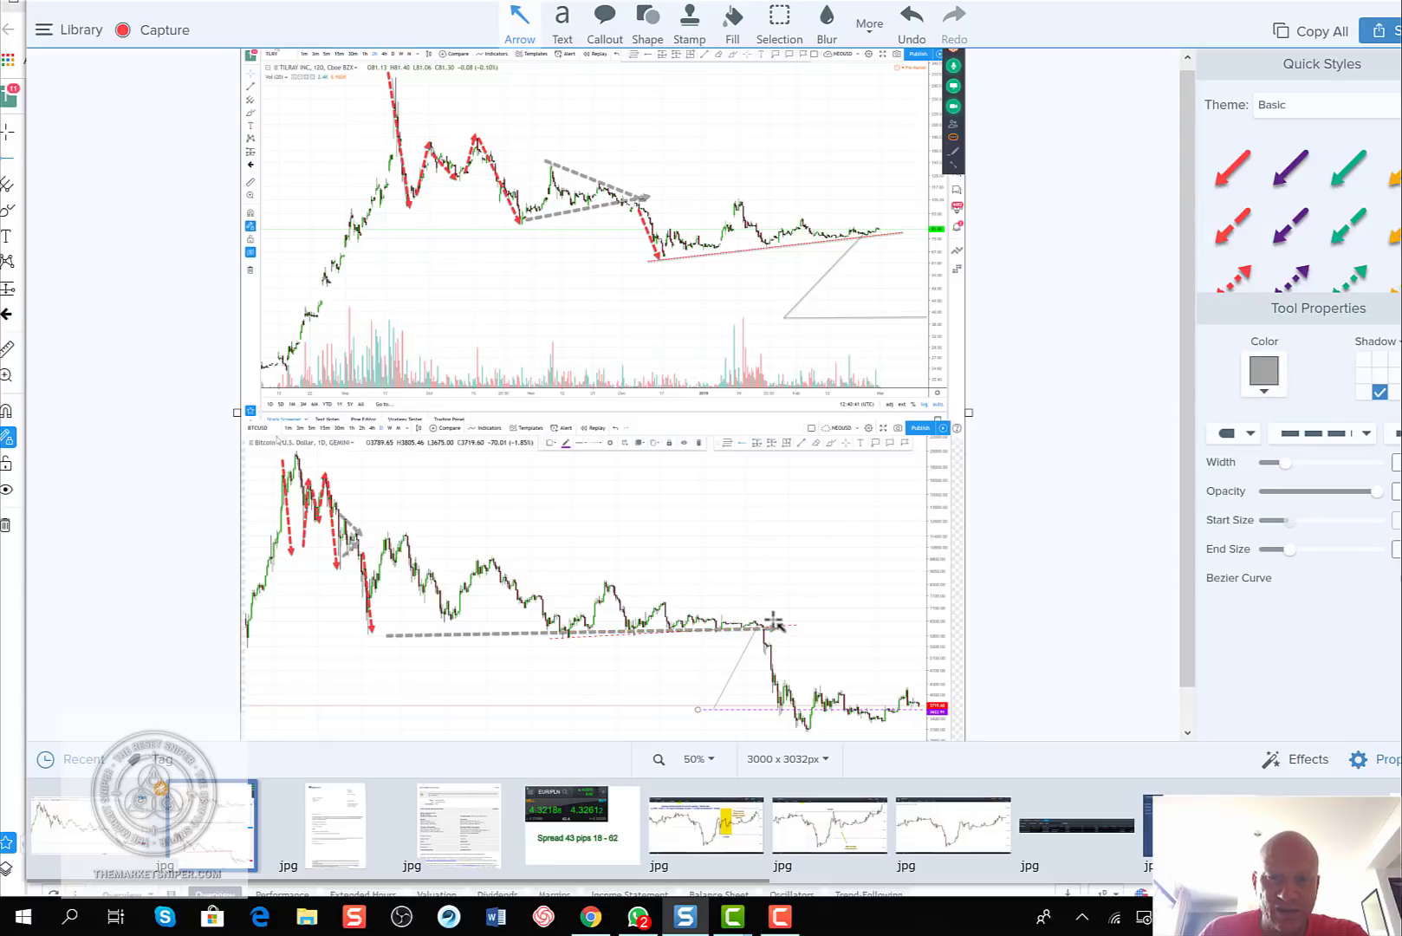
- Draw grey dashed trendlines for Bitcoin's and Tilray's triangles and a drop arrow at Bitcoin's breakdown
drag(772, 622, 771, 624)
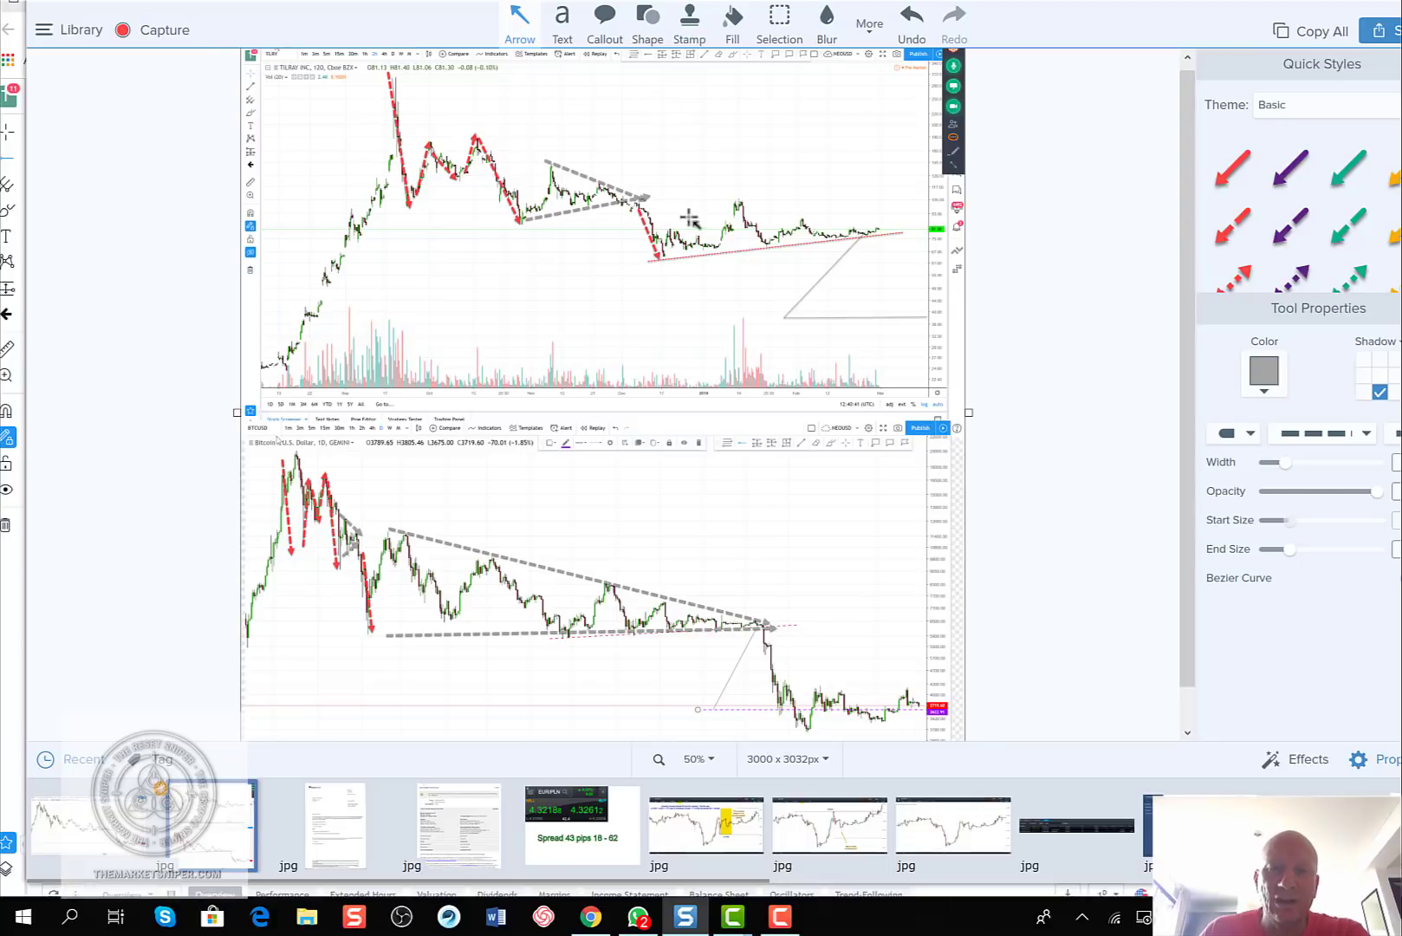
drag(712, 191, 755, 207)
drag(871, 233, 894, 231)
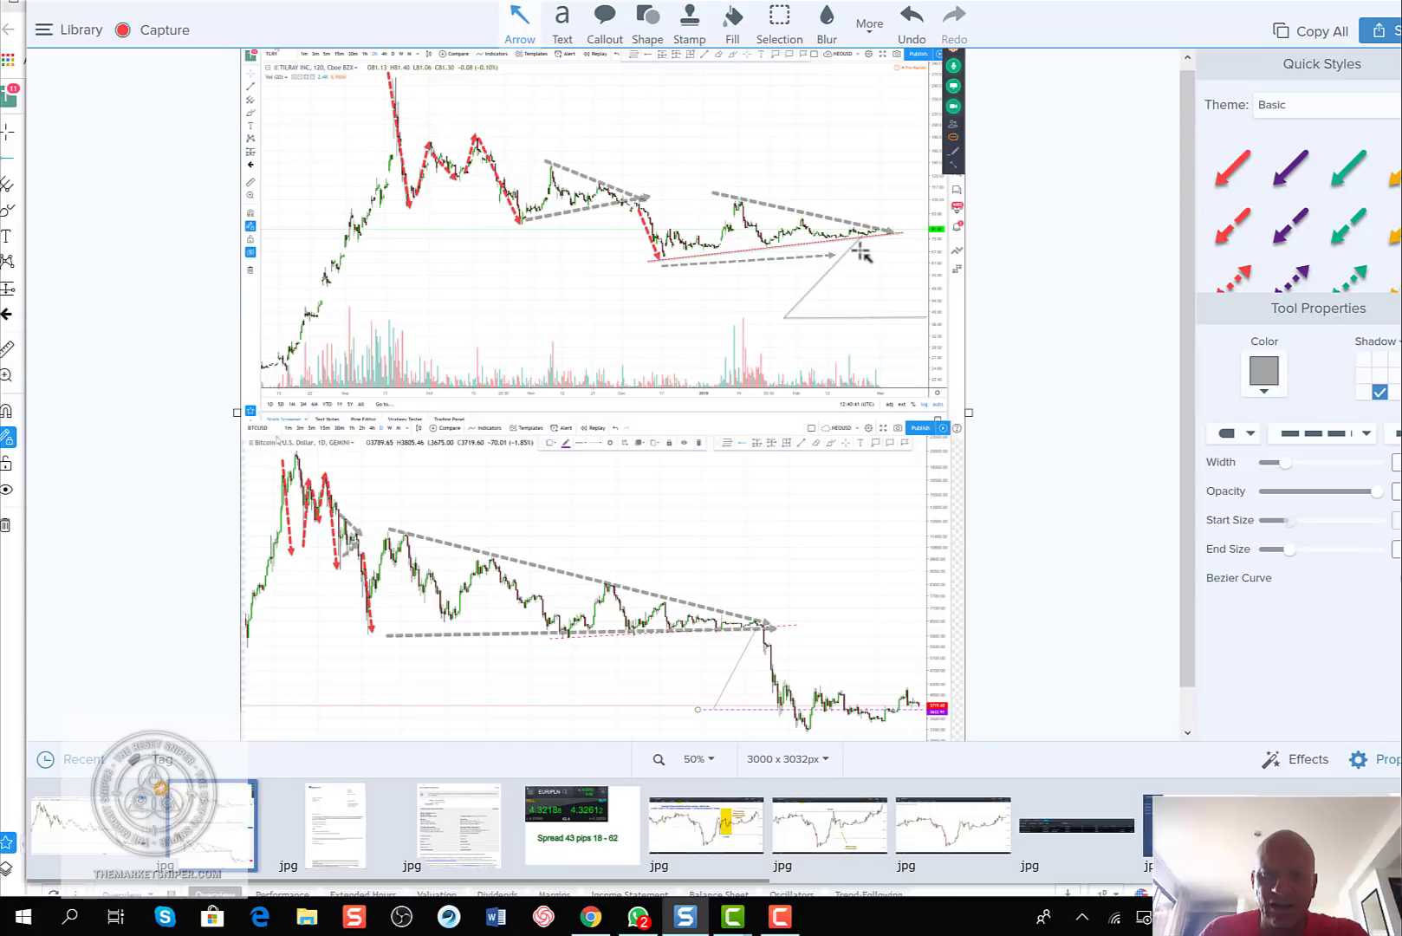
drag(660, 266, 901, 233)
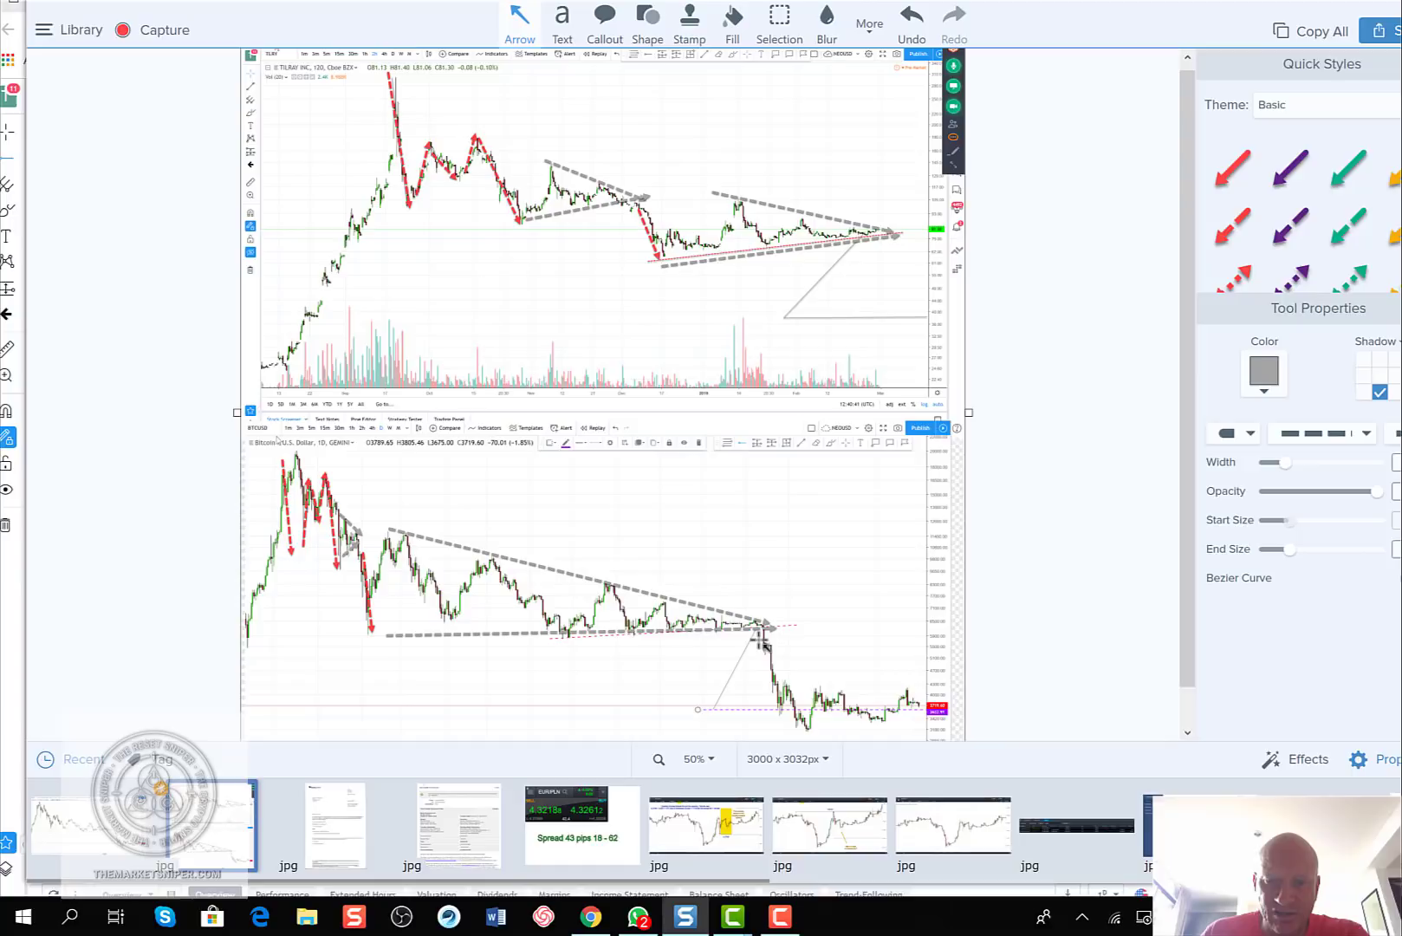
drag(759, 637, 773, 721)
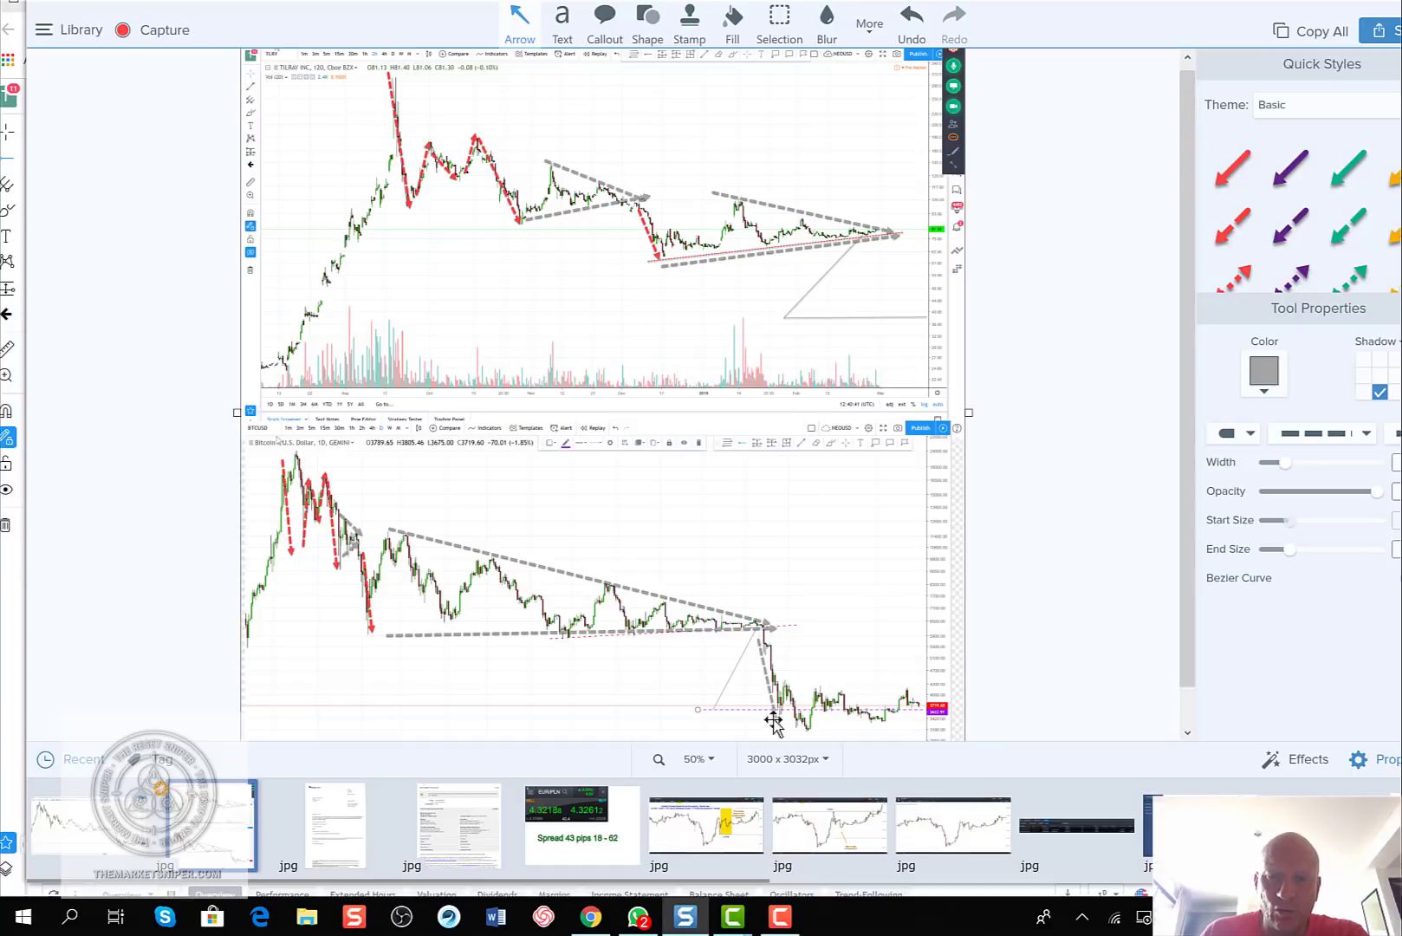
click(771, 702)
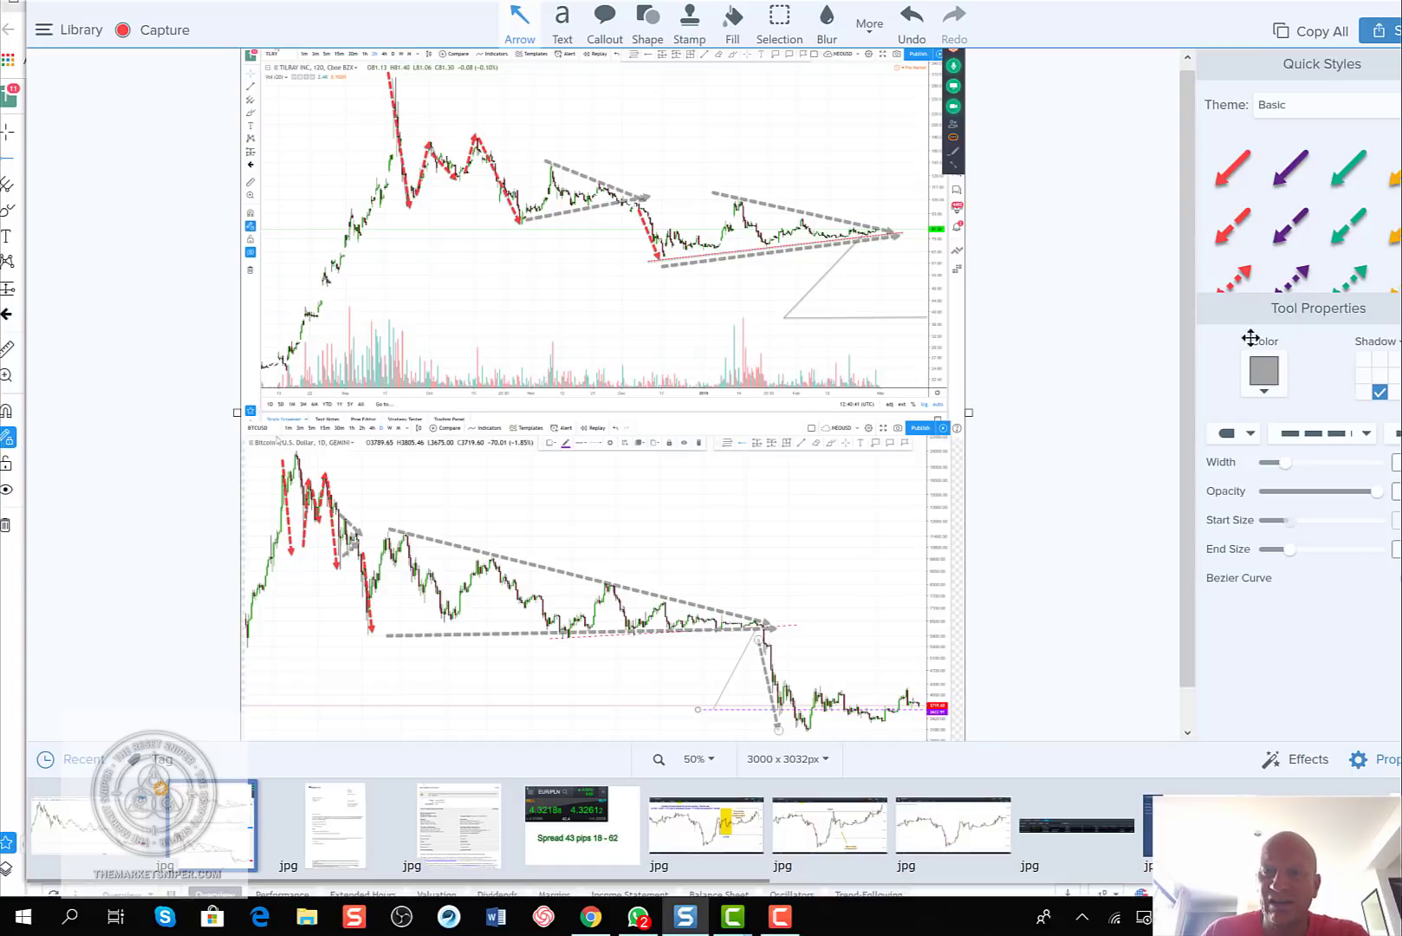
- Recolour the Bitcoin breakdown arrow red
click(1266, 382)
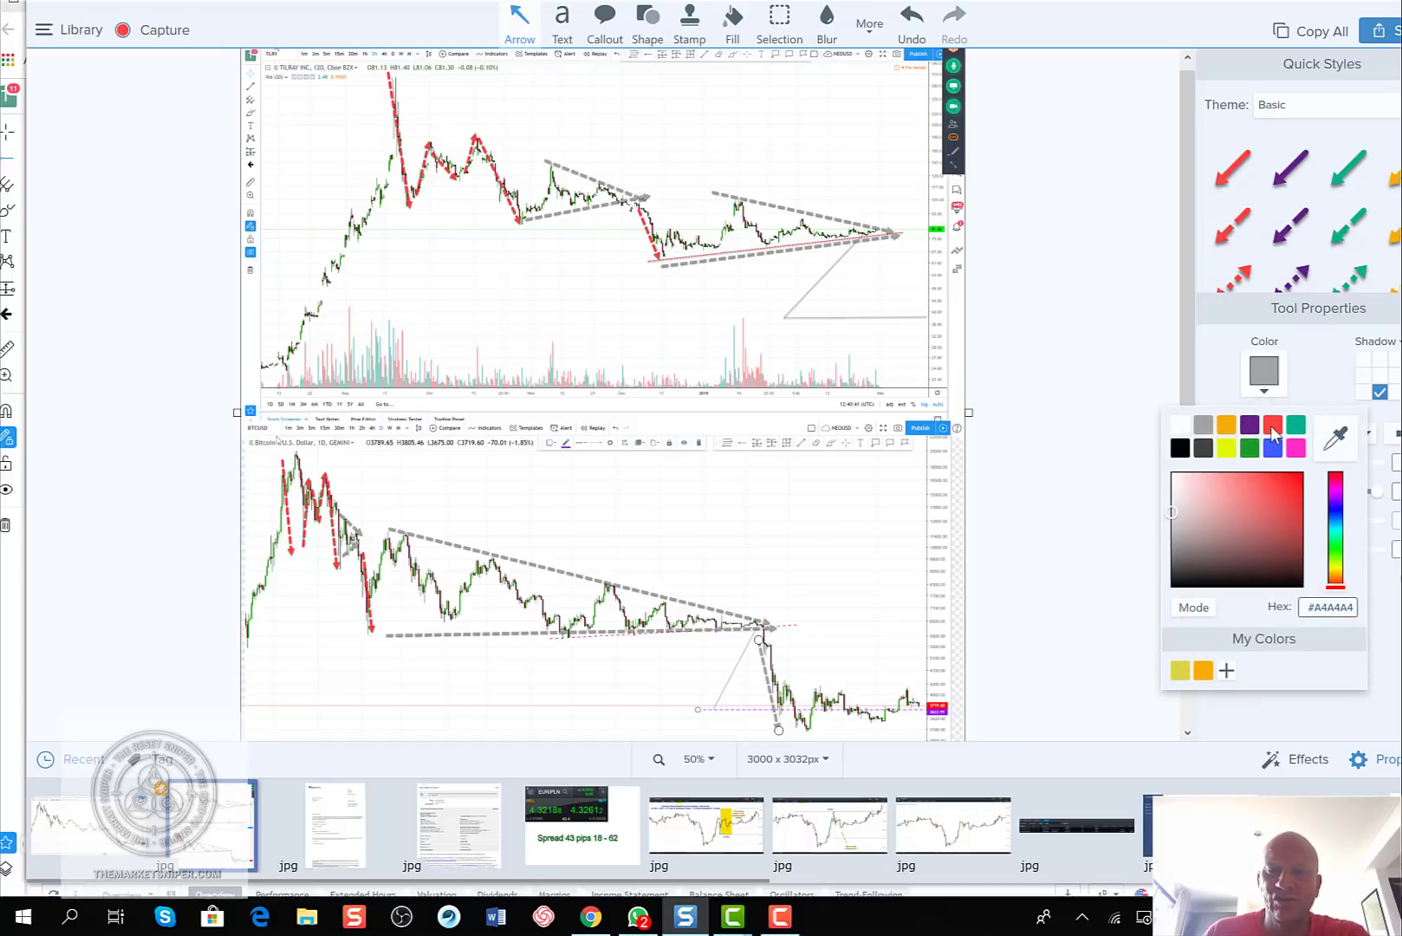
click(1272, 424)
click(1276, 433)
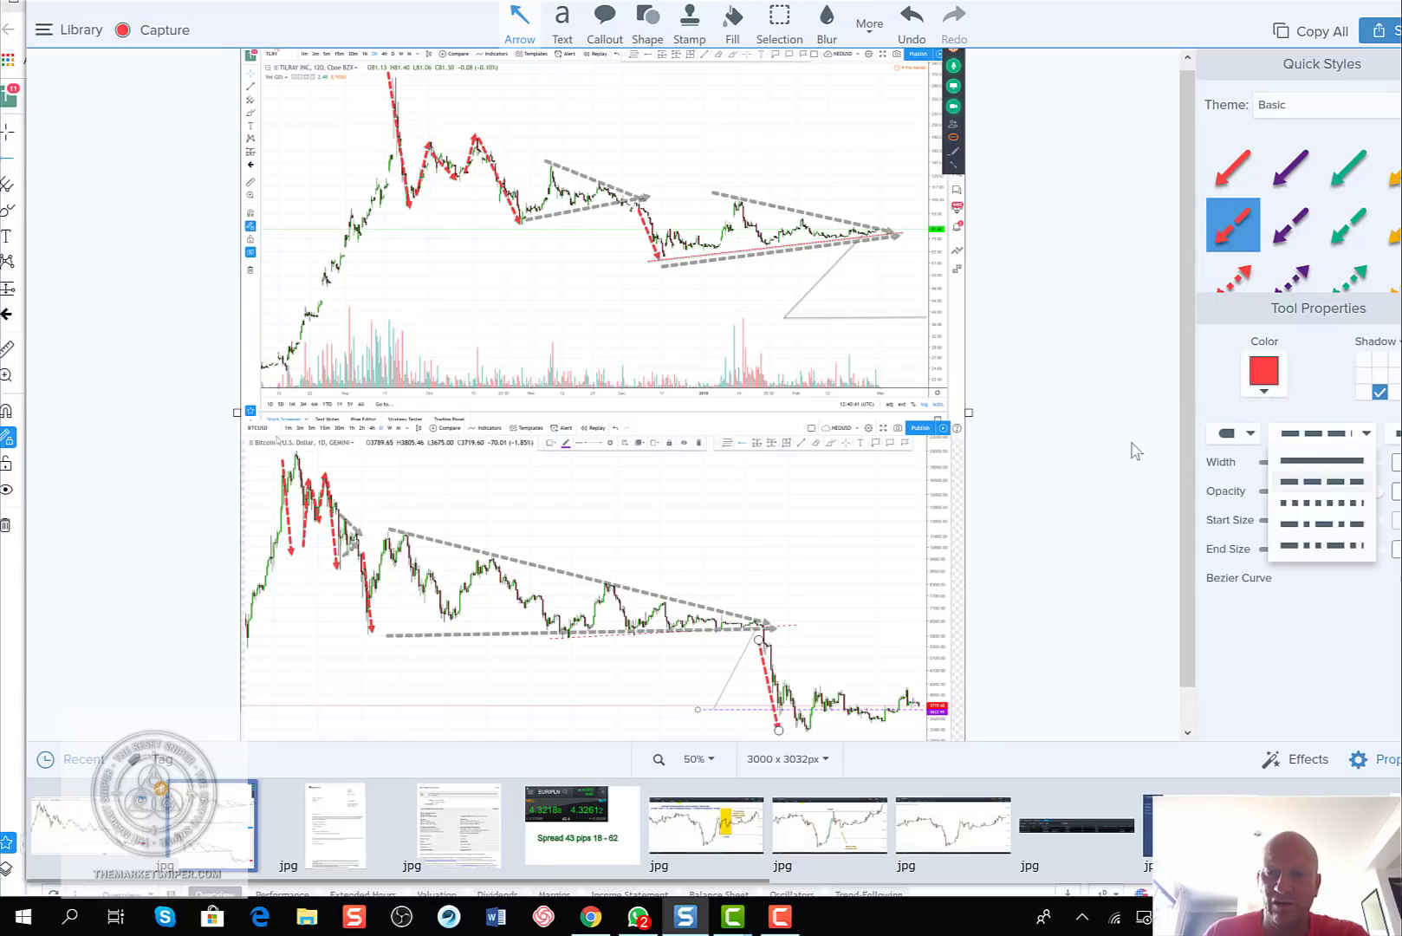
click(1200, 438)
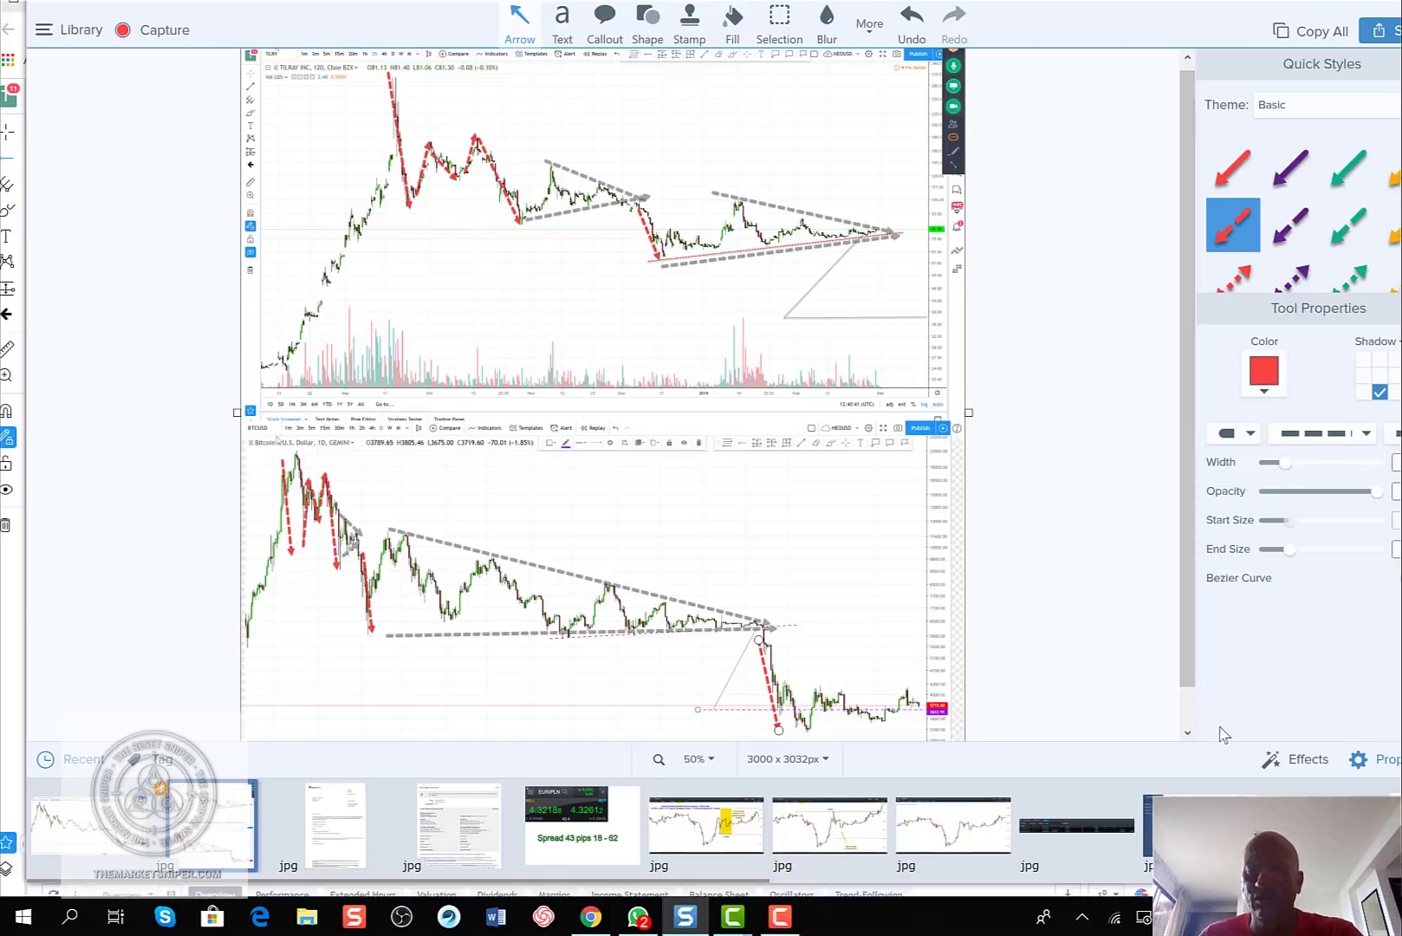
- Draw a red dashed arrow down from the apex of Tilray's second triangle
click(1191, 723)
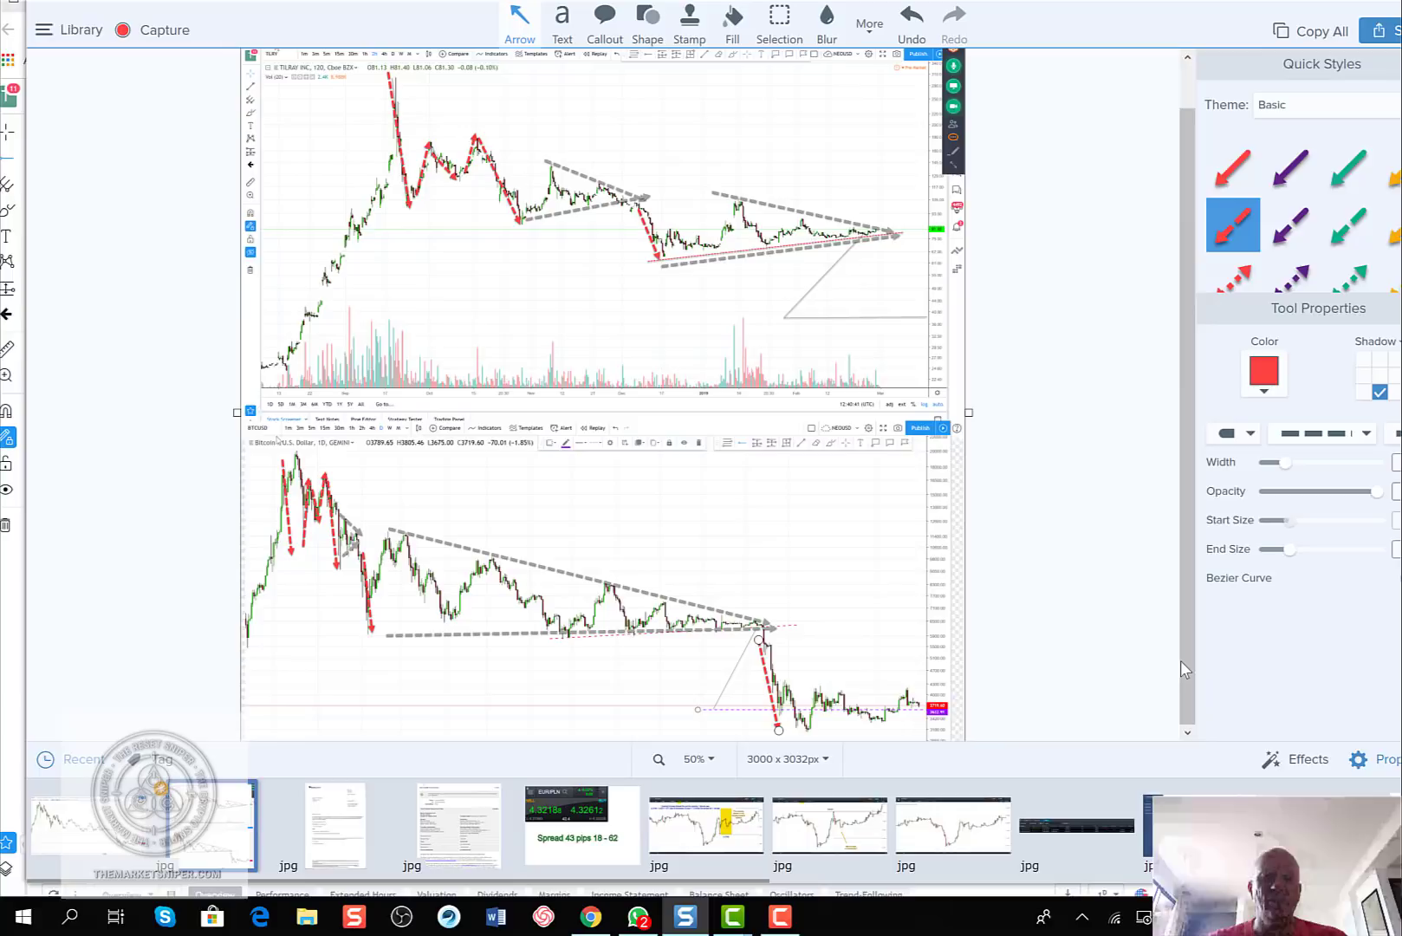
scroll(1179, 660, down, 1)
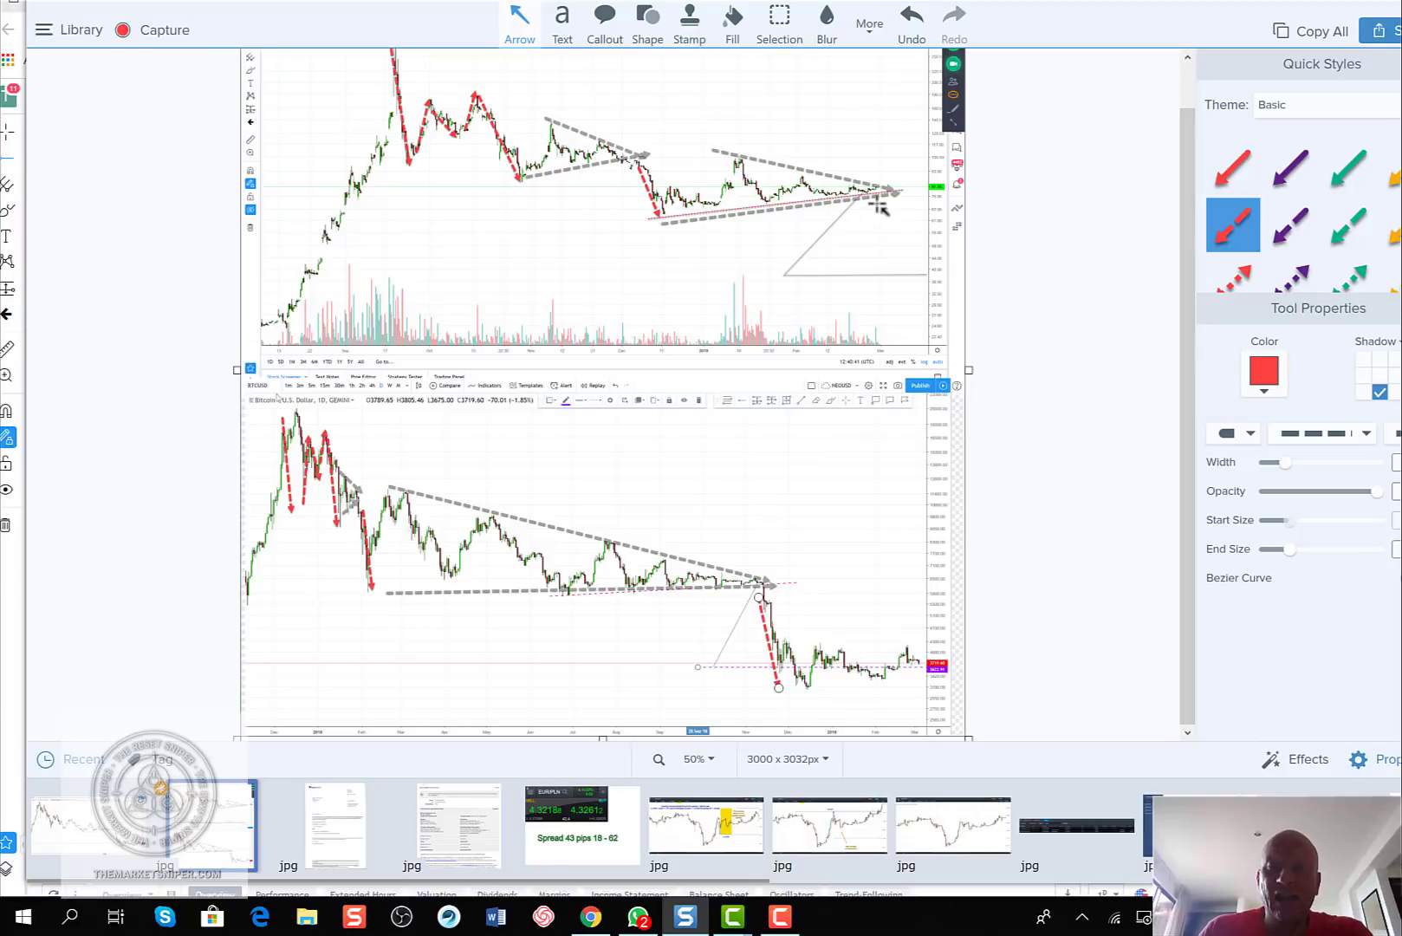
key(Escape)
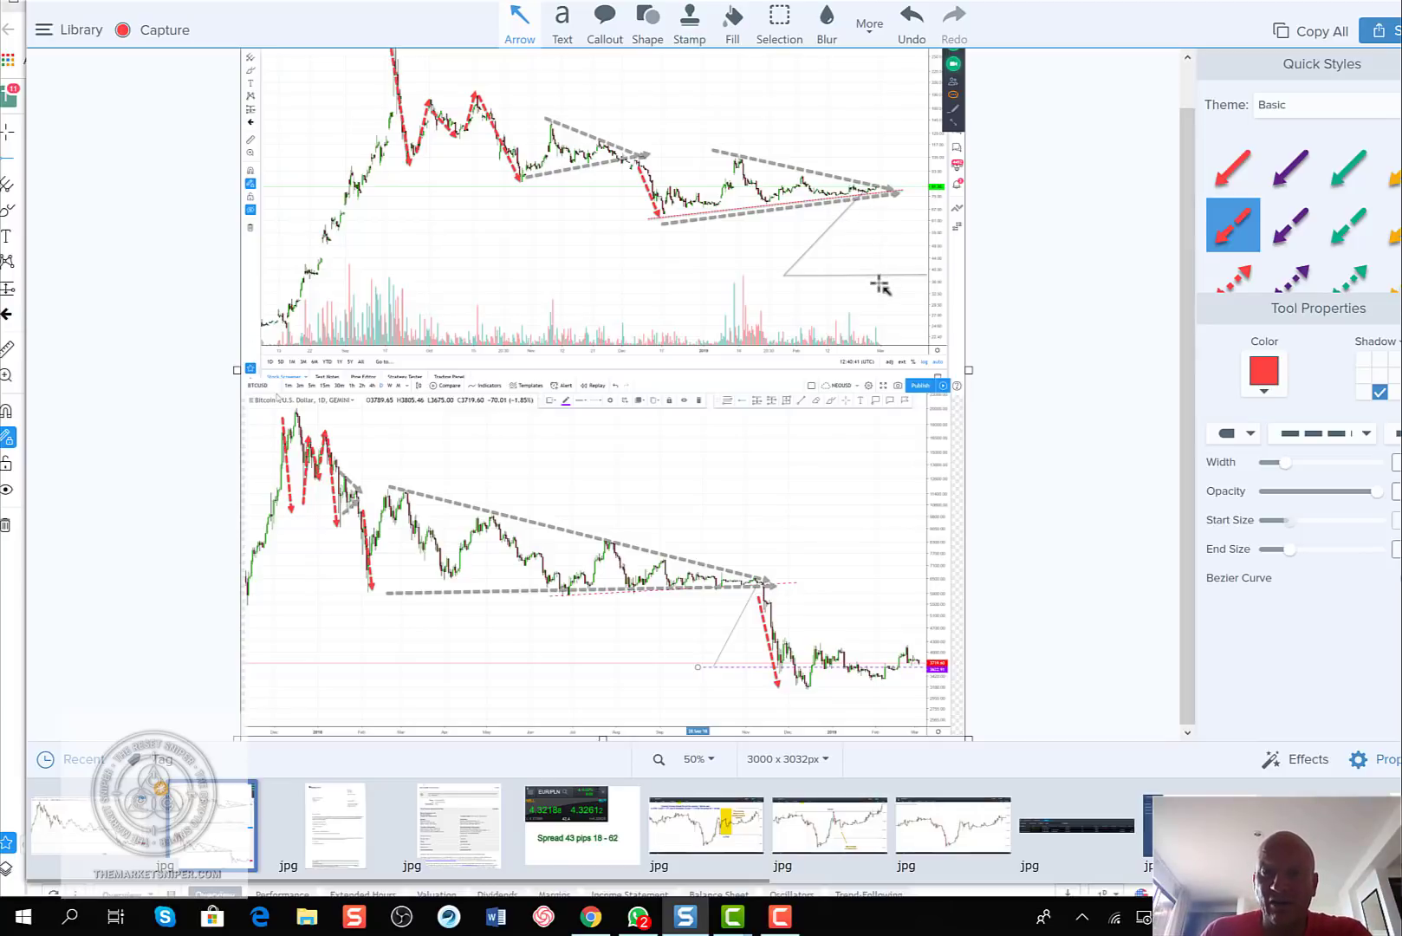
drag(877, 201, 886, 282)
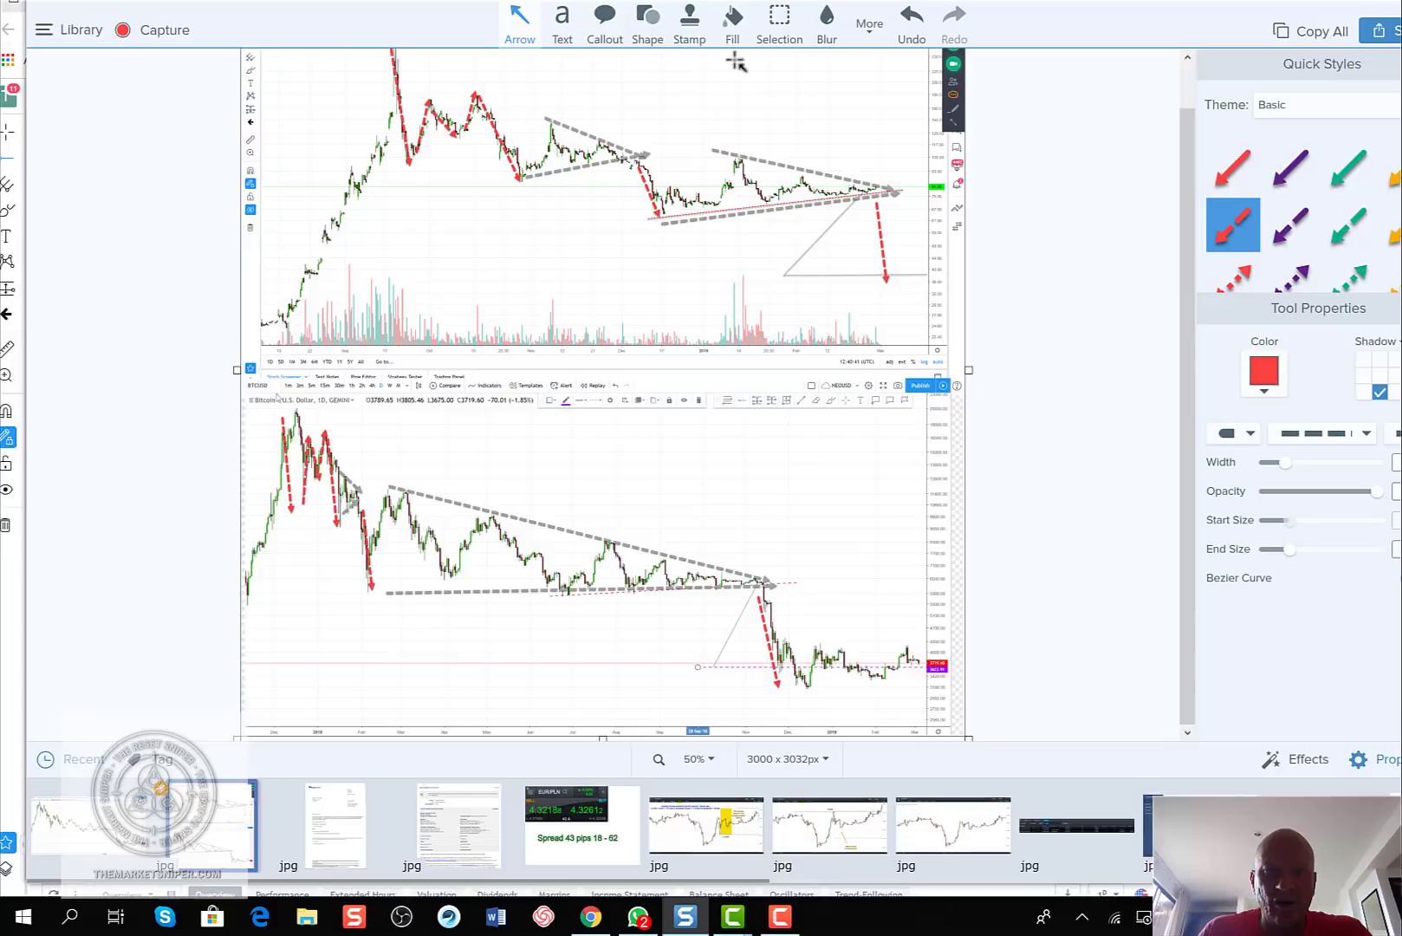
- Cover Tilray's second triangle with an orange Highlighter box, trimmed slightly shorter
click(871, 32)
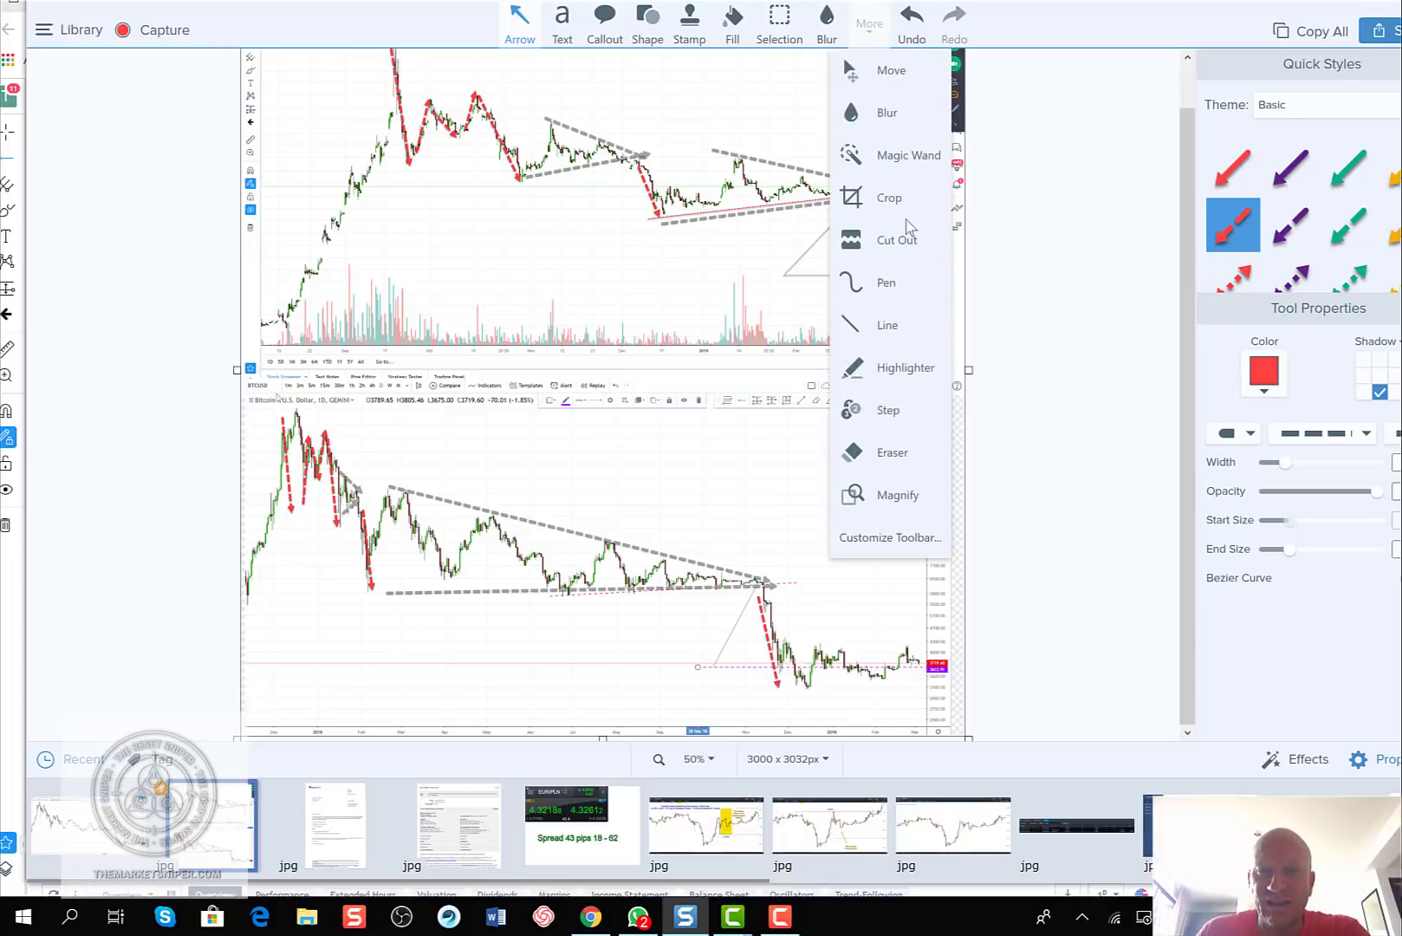
click(905, 368)
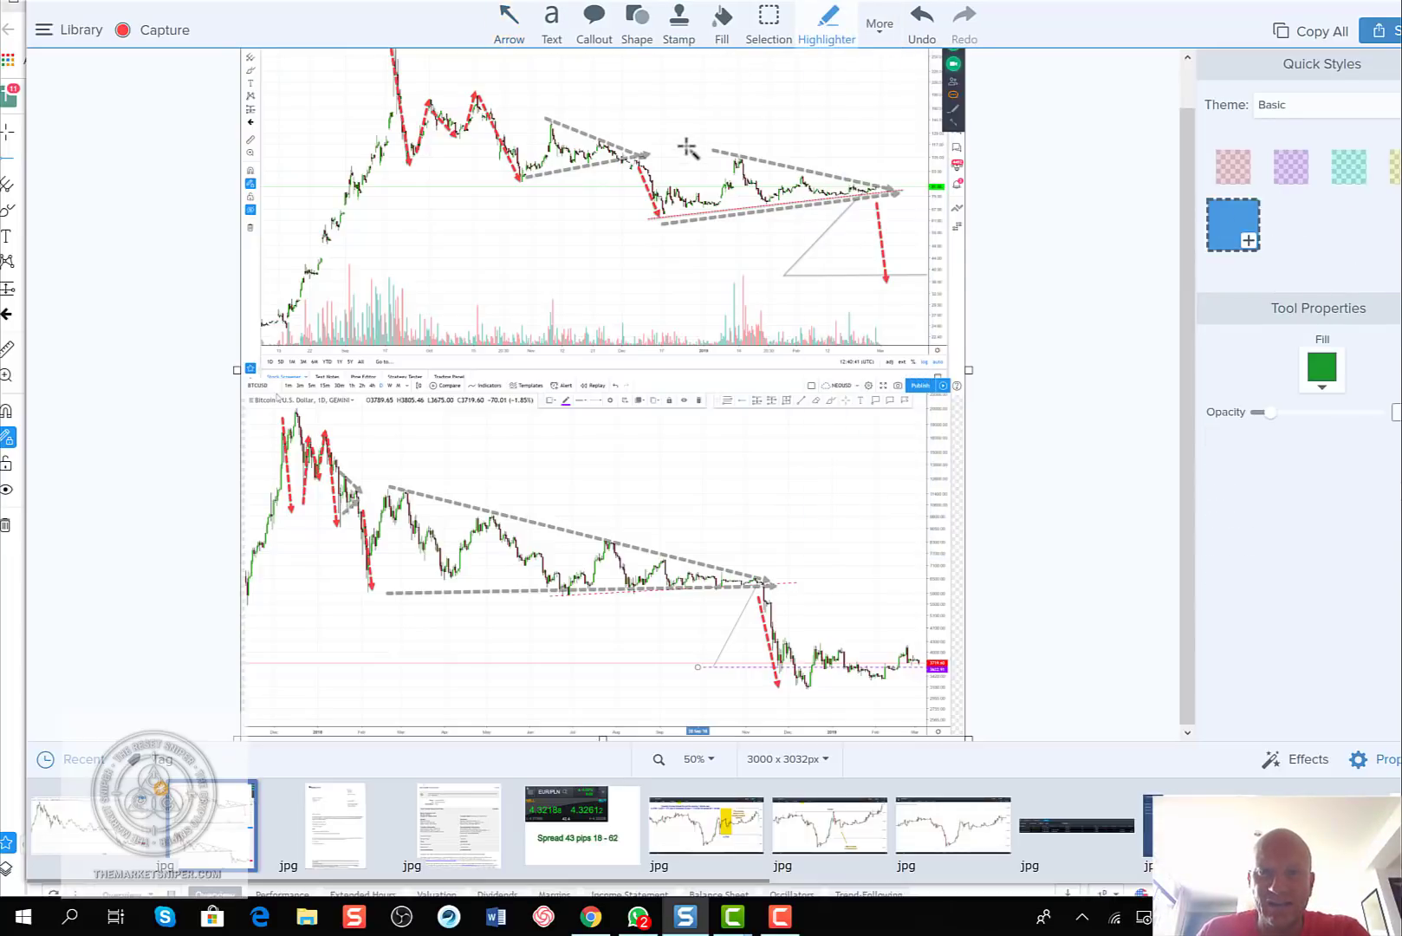
mouse_move(678, 144)
mouse_down()
mouse_move(679, 185)
mouse_move(904, 231)
mouse_up()
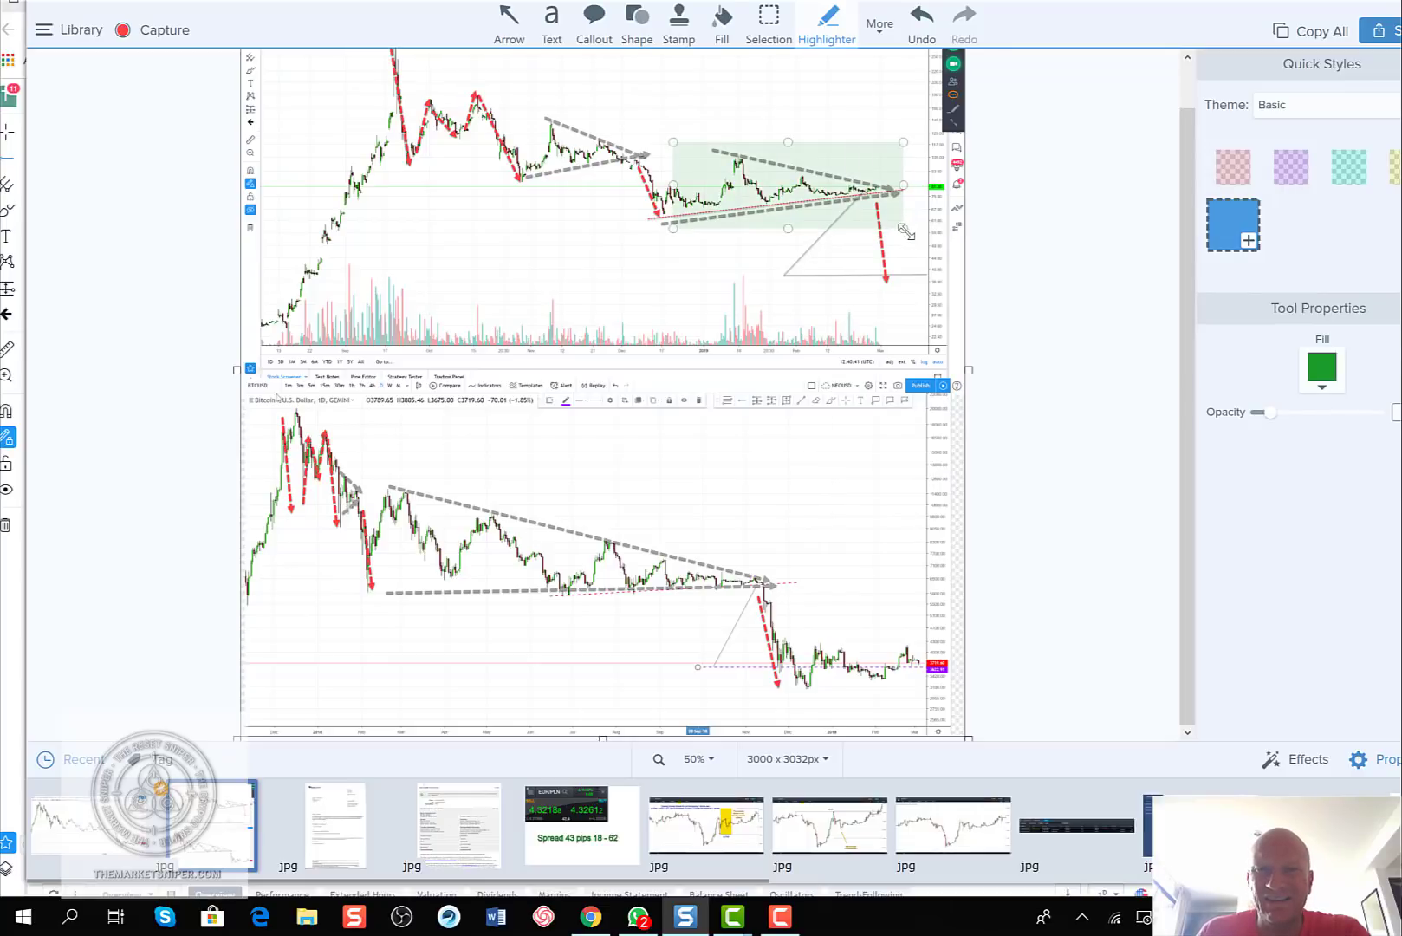
click(1323, 368)
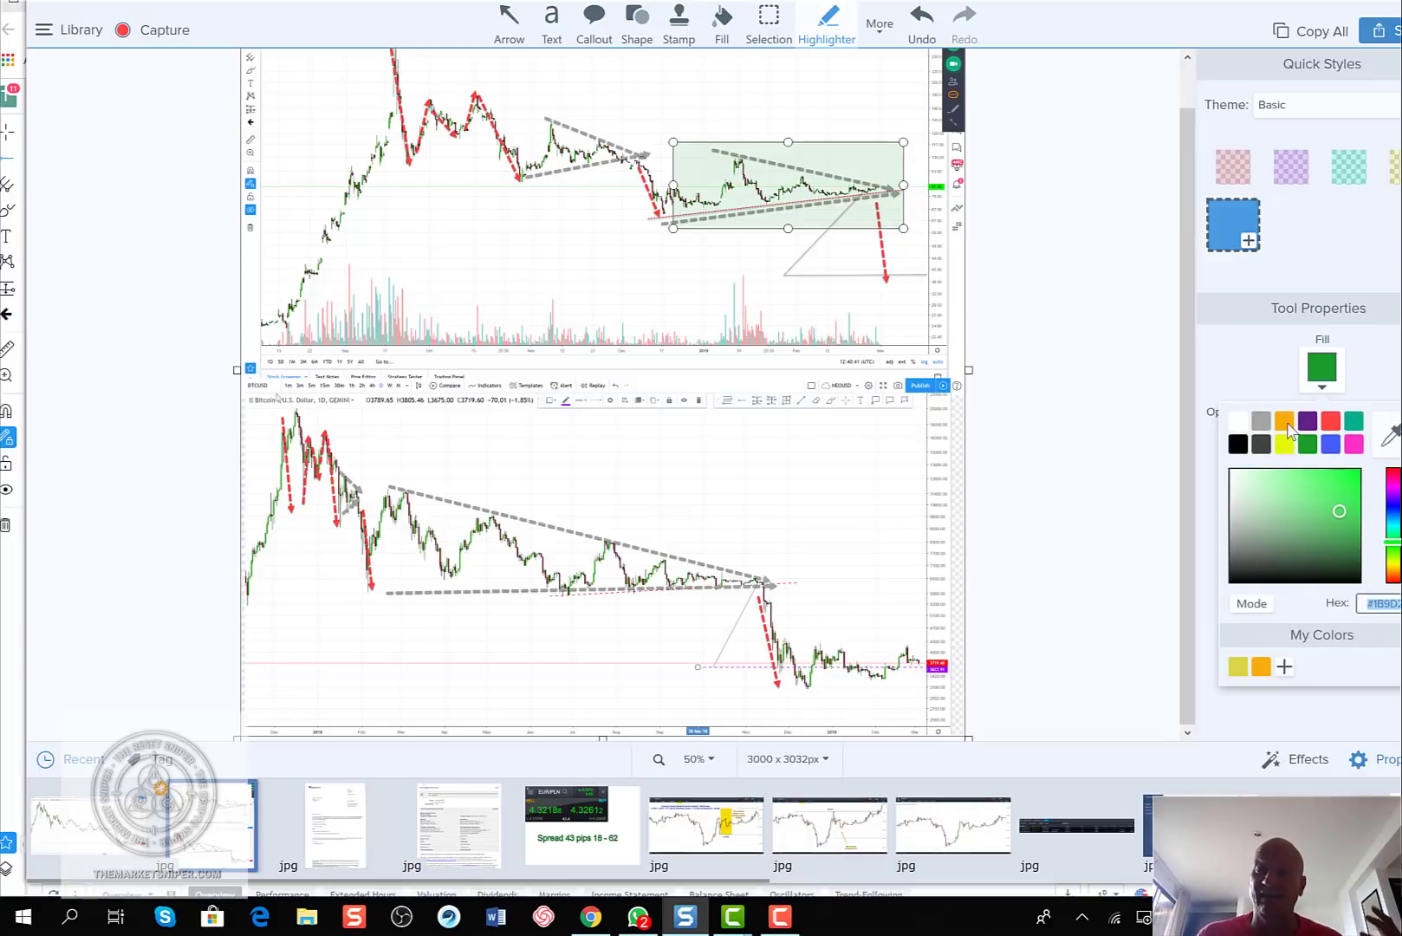
click(1284, 422)
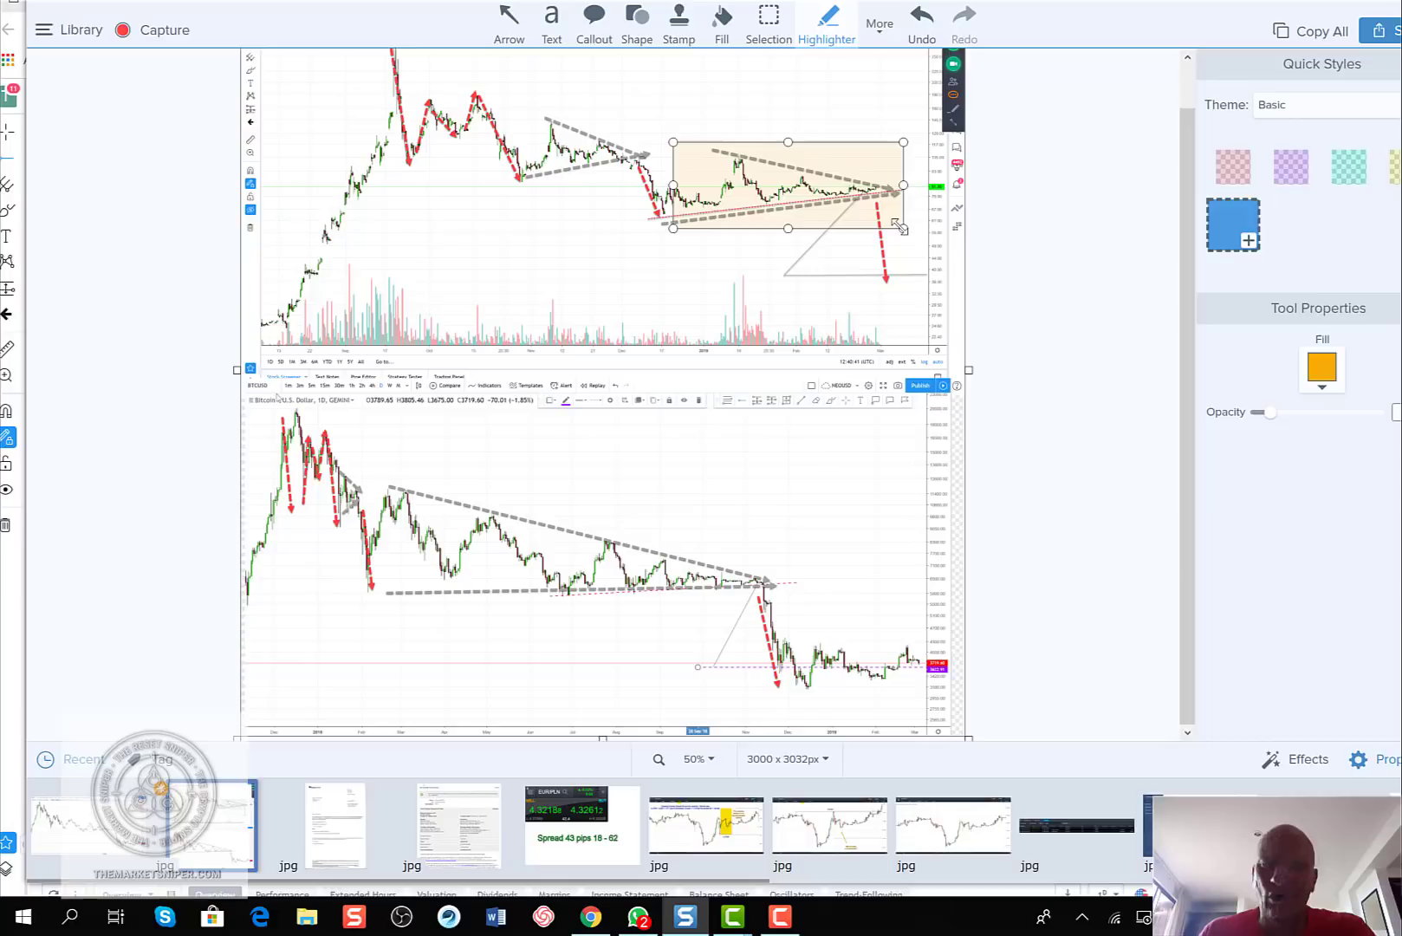
drag(899, 227, 901, 222)
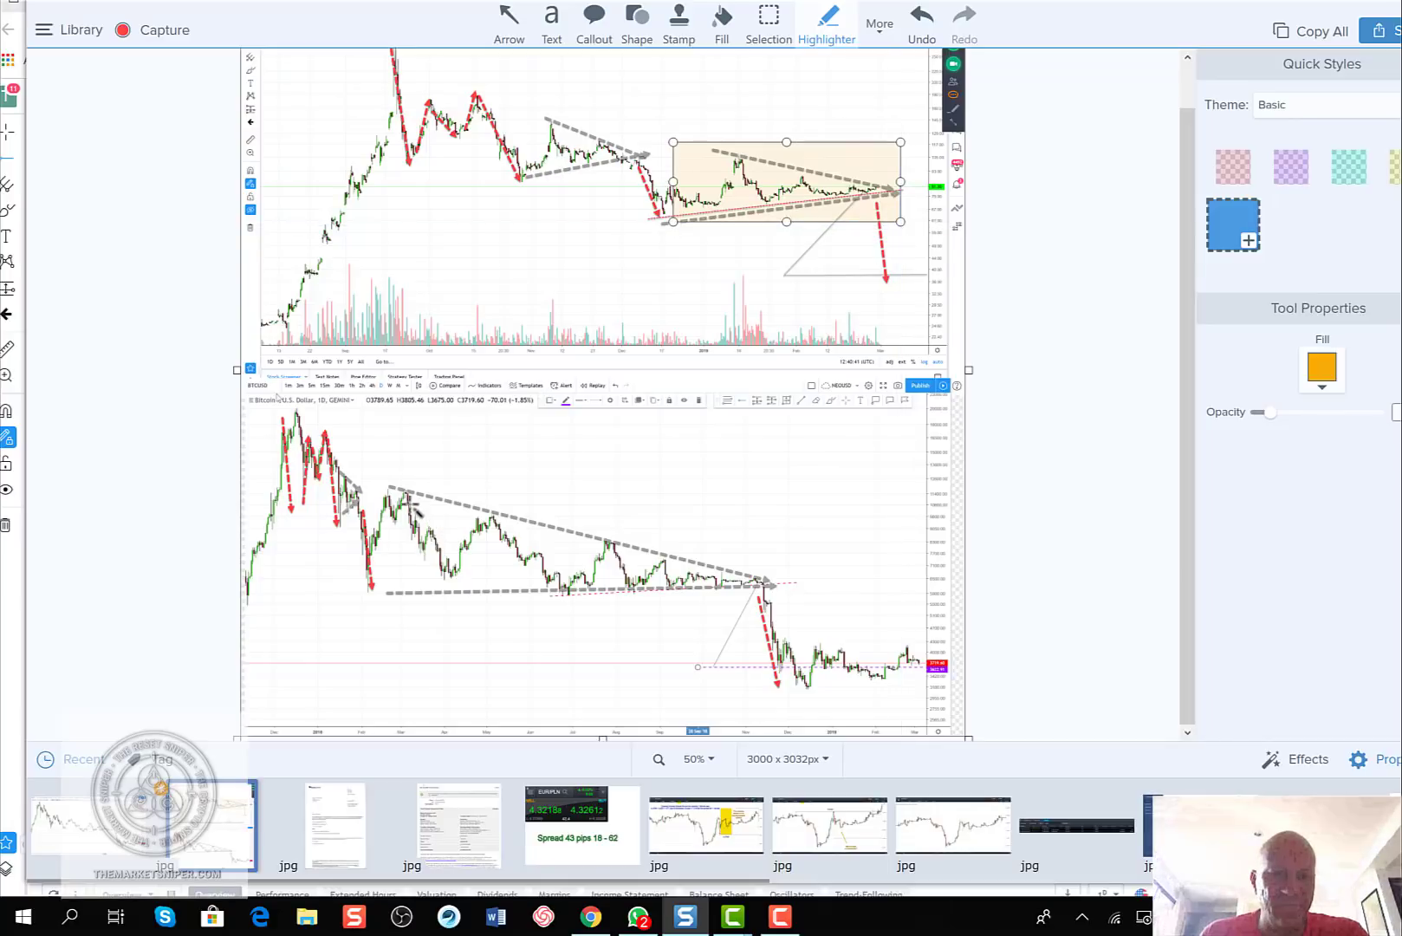
- Add an orange highlight box over the Bitcoin triangle, resized to its final stretch before the apex
click(385, 531)
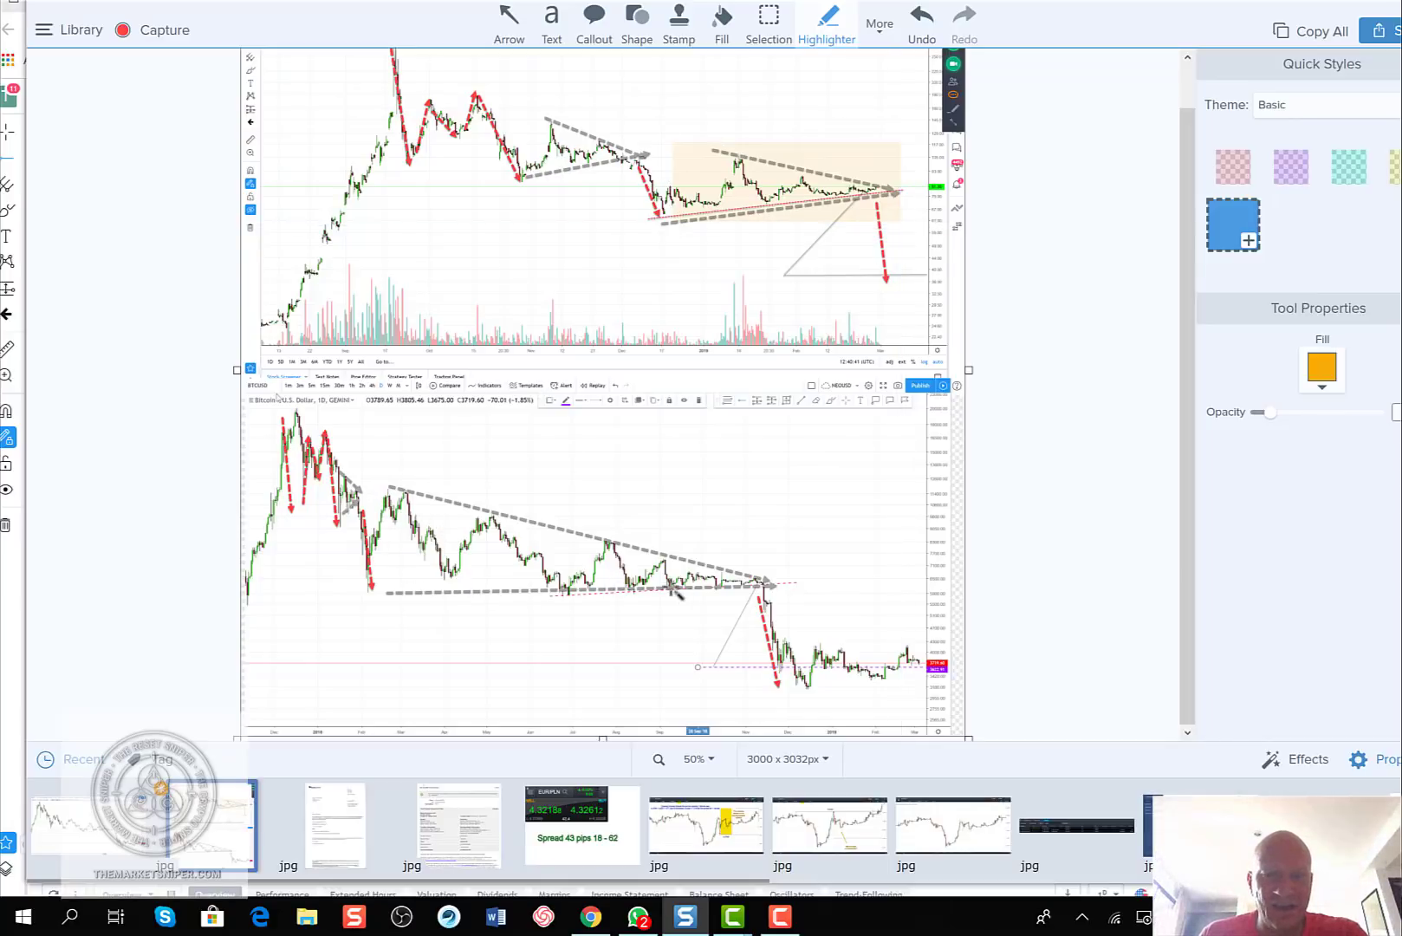
drag(780, 589, 379, 492)
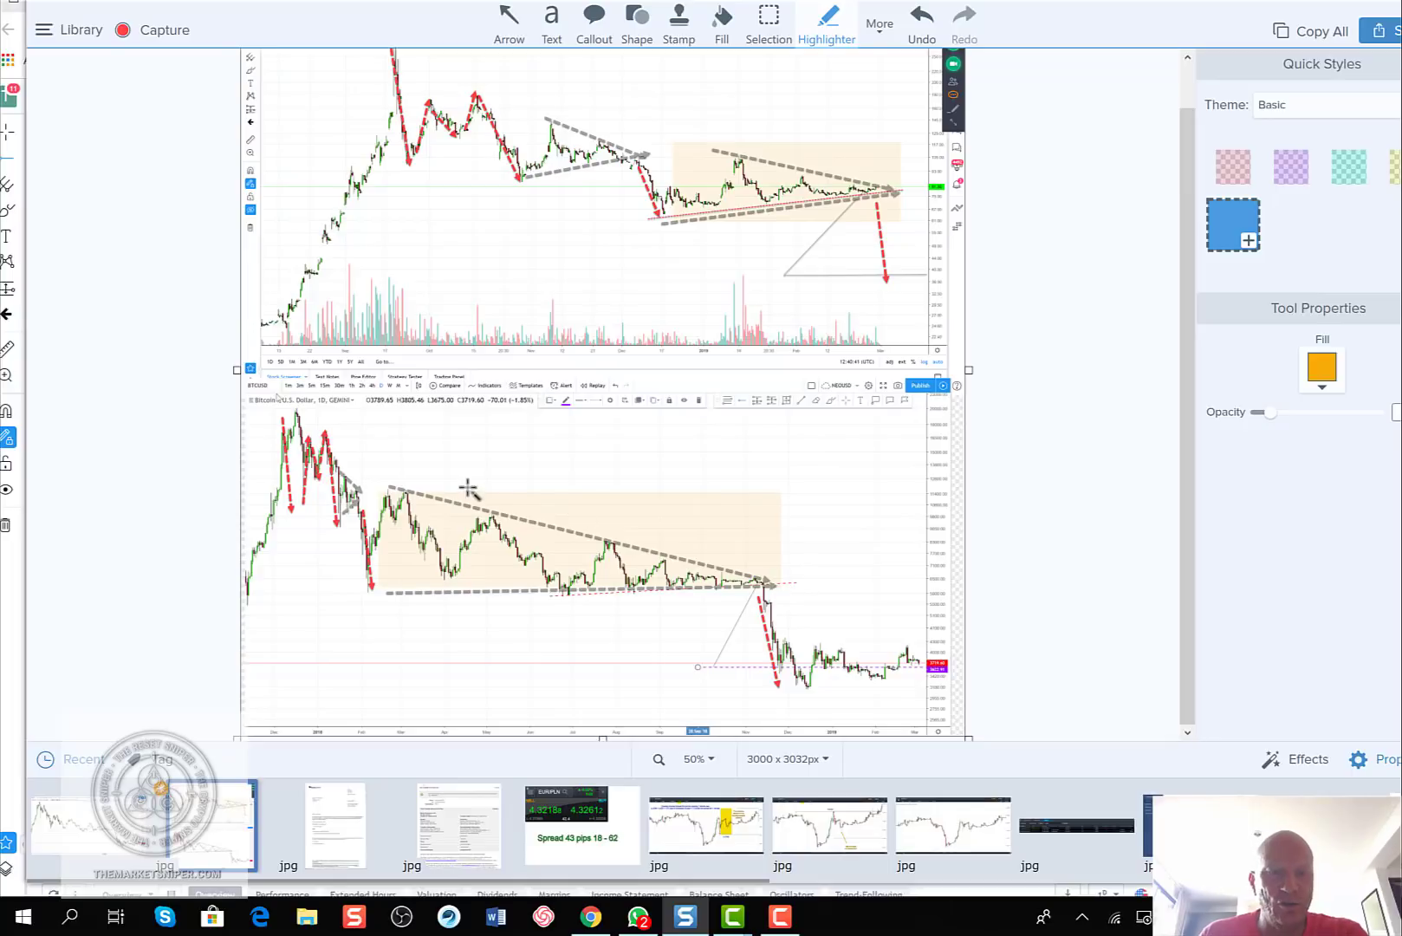
click(379, 493)
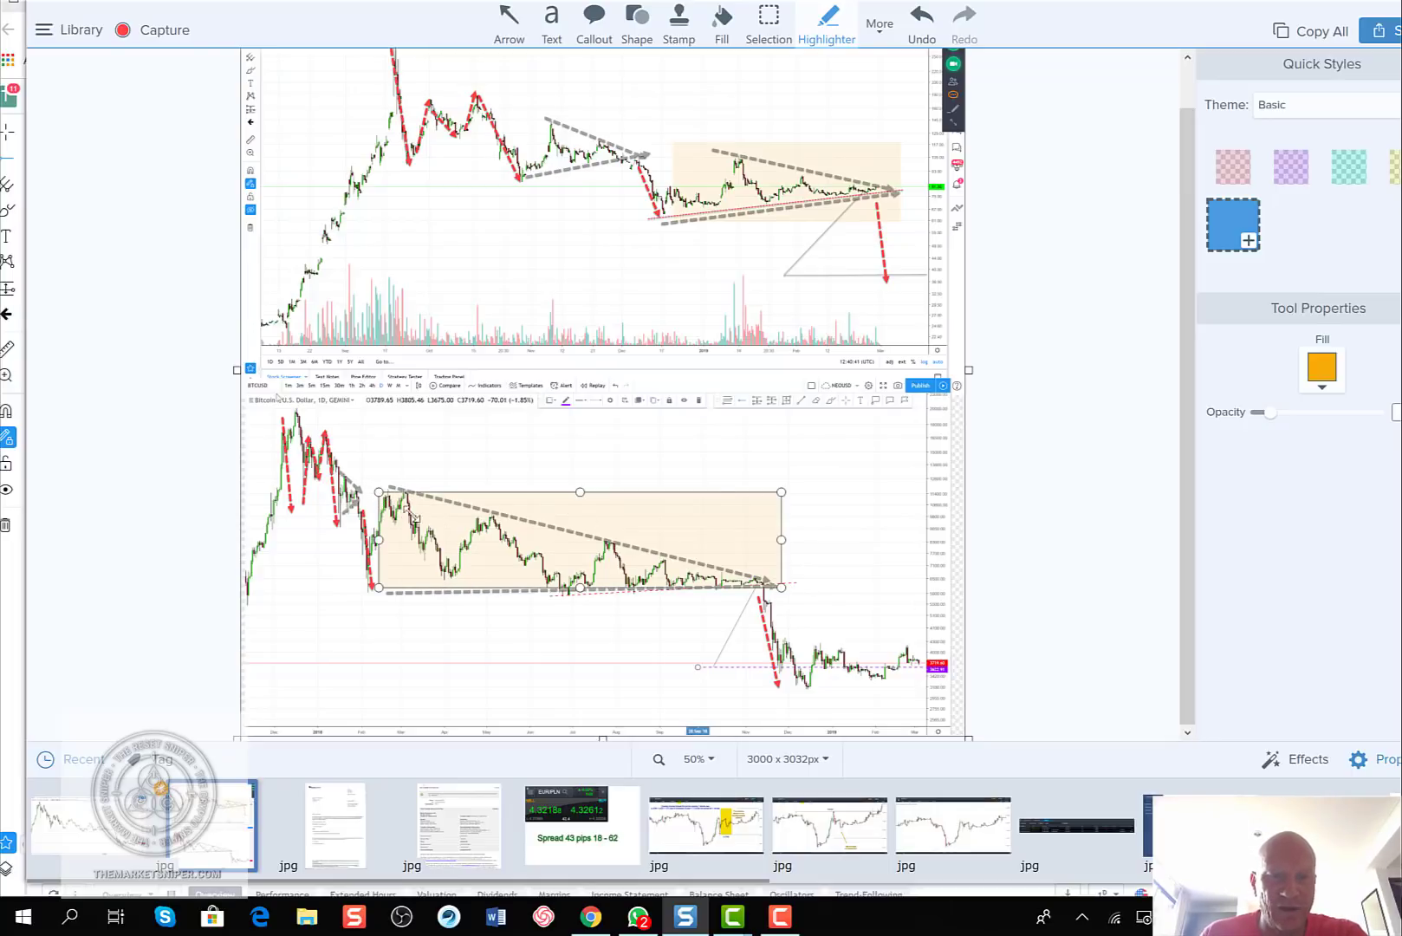
drag(414, 517, 582, 543)
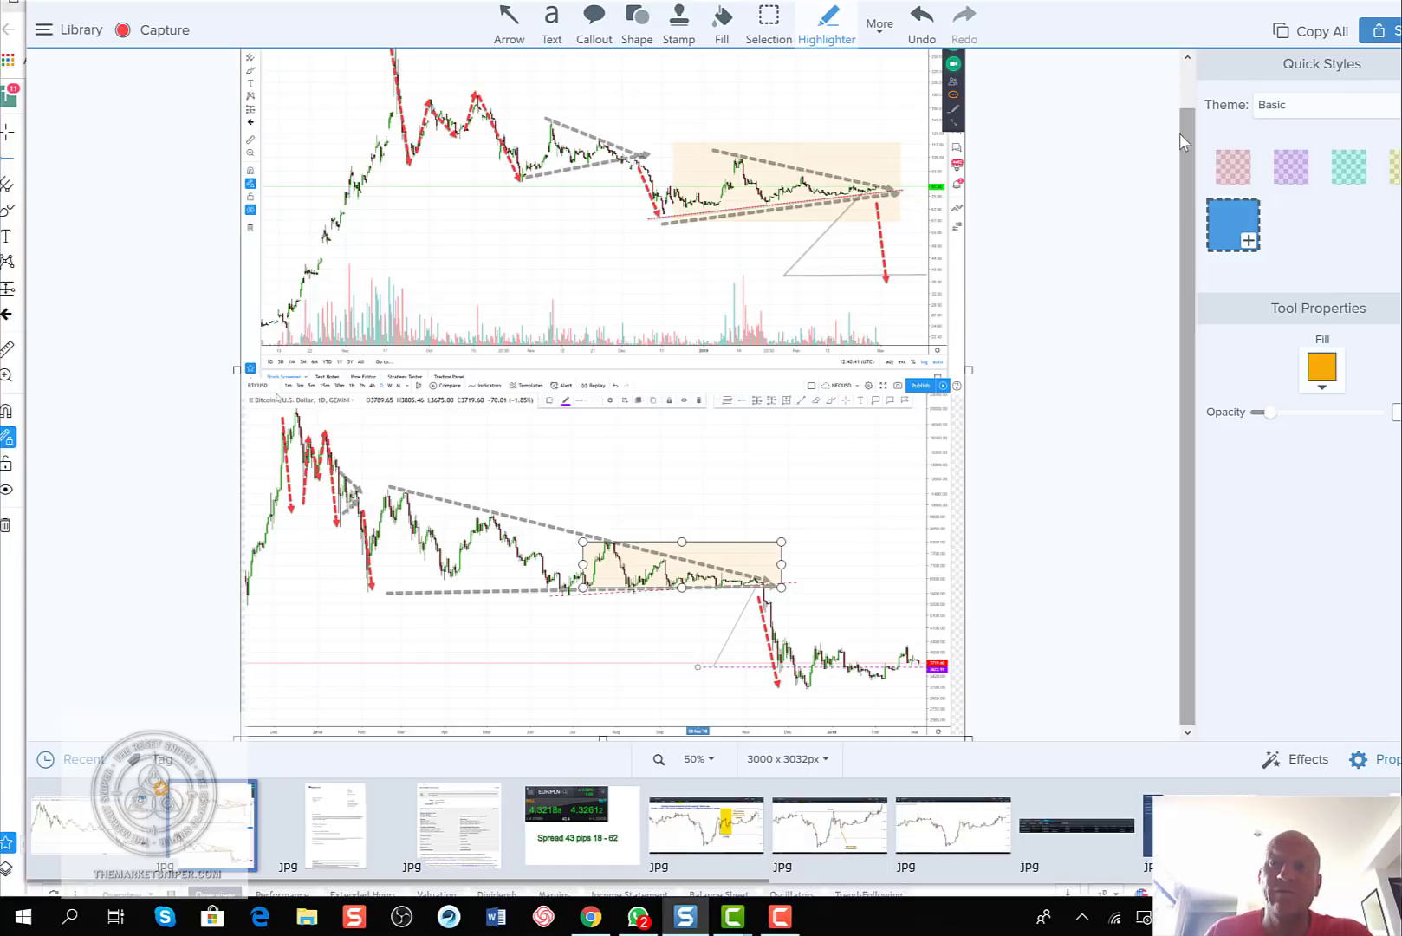
click(1192, 78)
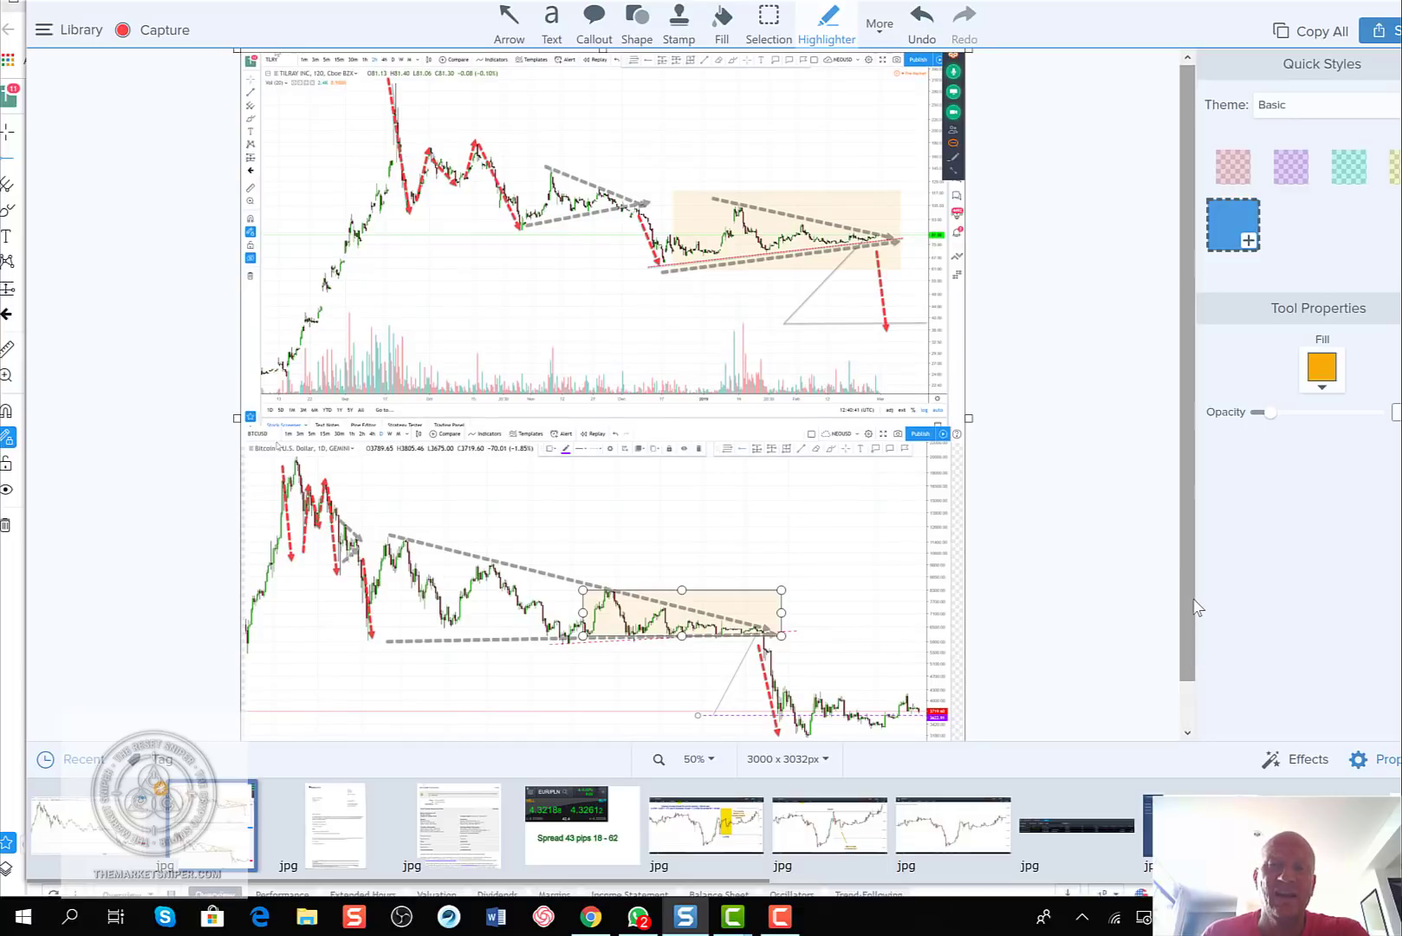
scroll(1194, 607, down, 1)
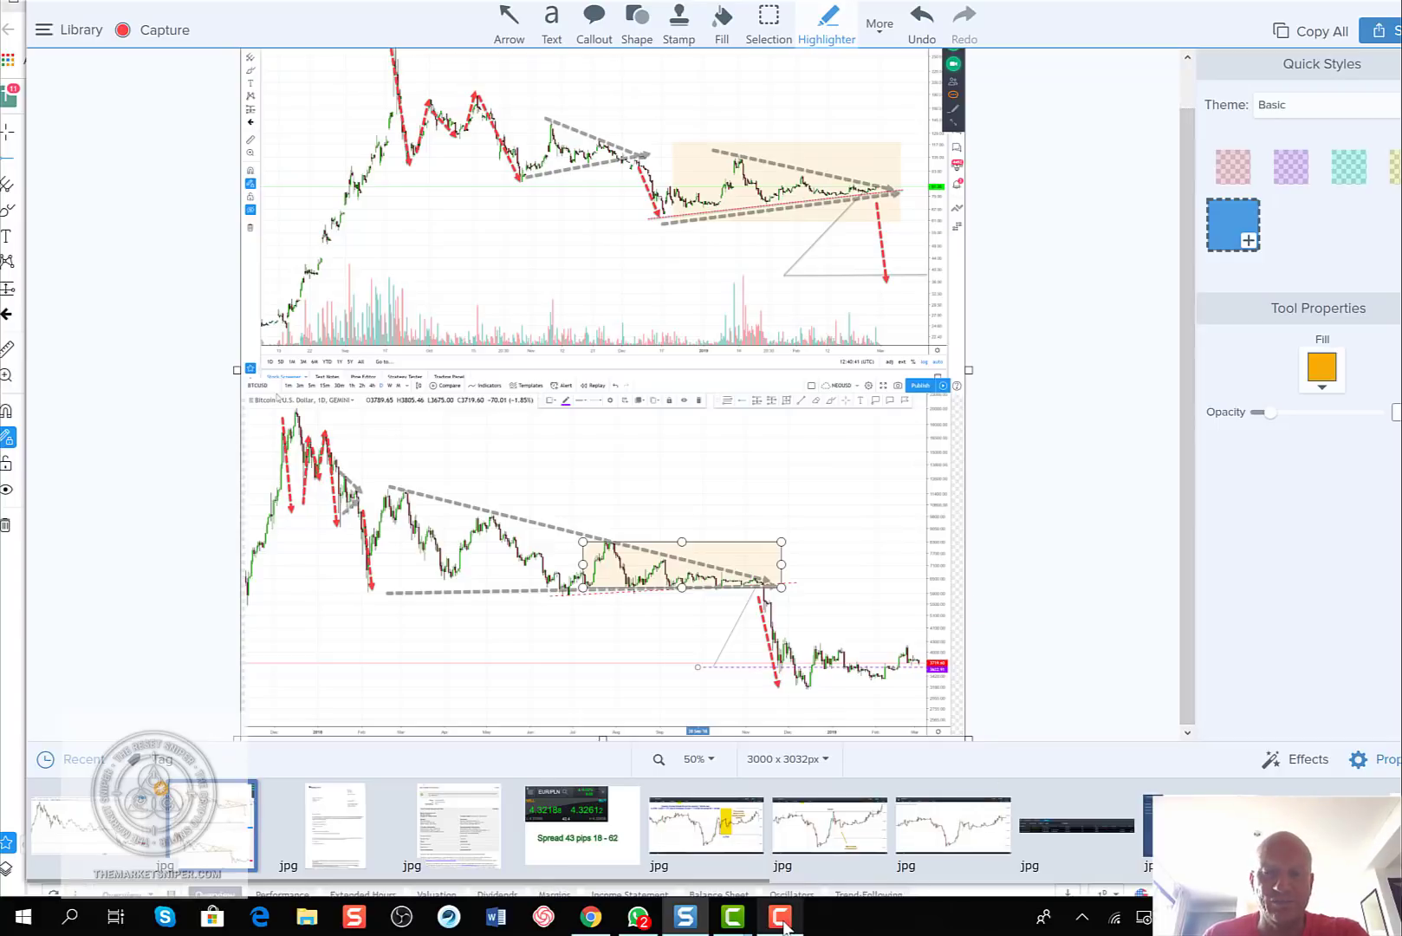
mouse_move(782, 925)
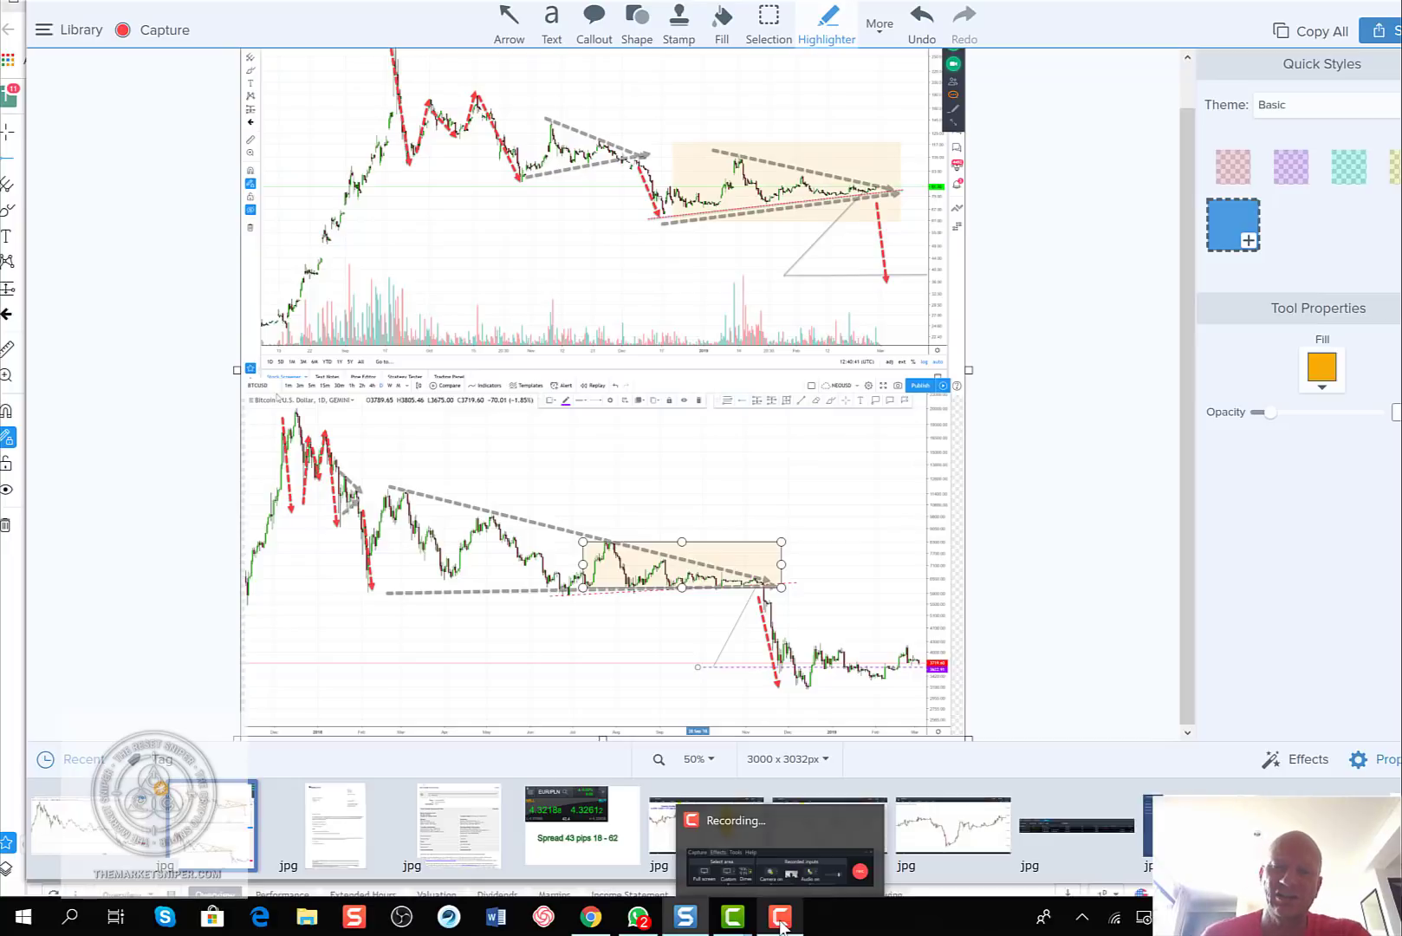
click(781, 921)
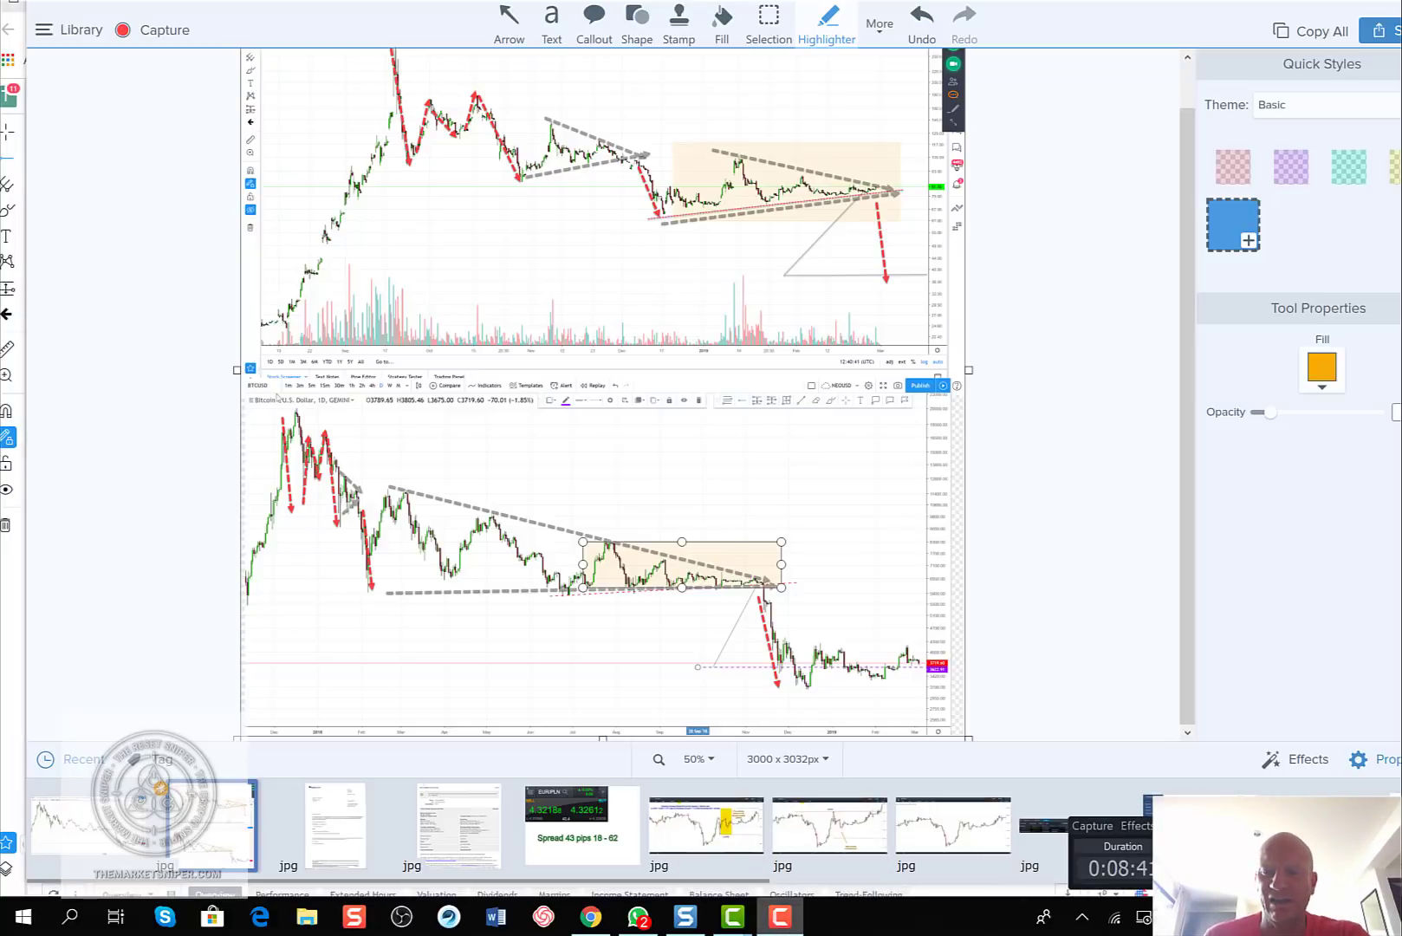